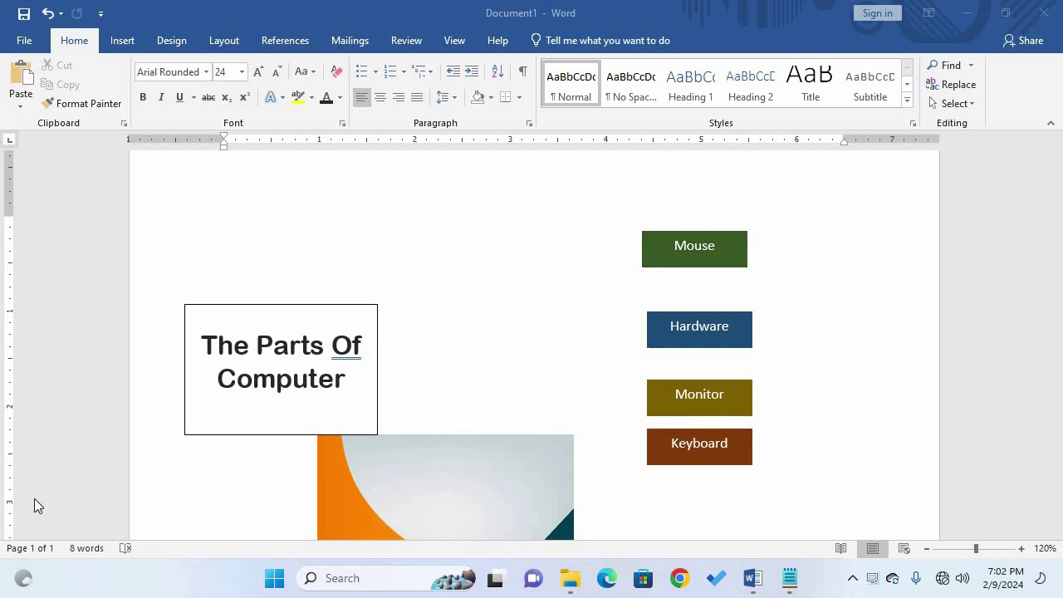
Step: Select the 'The Parts Of Computer' title text box and bring up the Drawing Tools Format commands
scroll(35, 497, "down", 3)
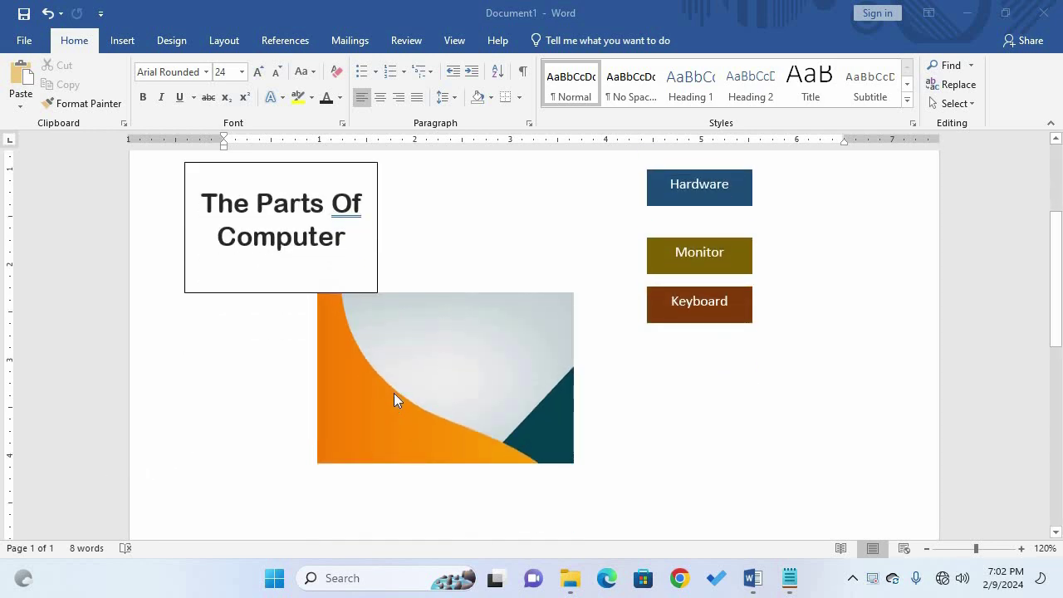
scroll(394, 394, "up", 3)
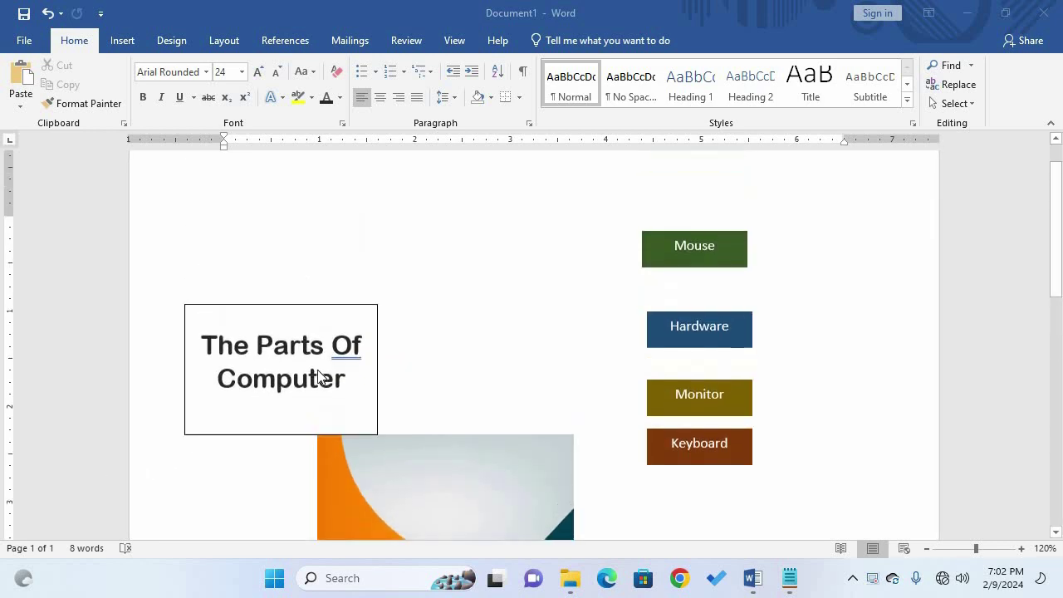
left_click(358, 327)
left_click(353, 311)
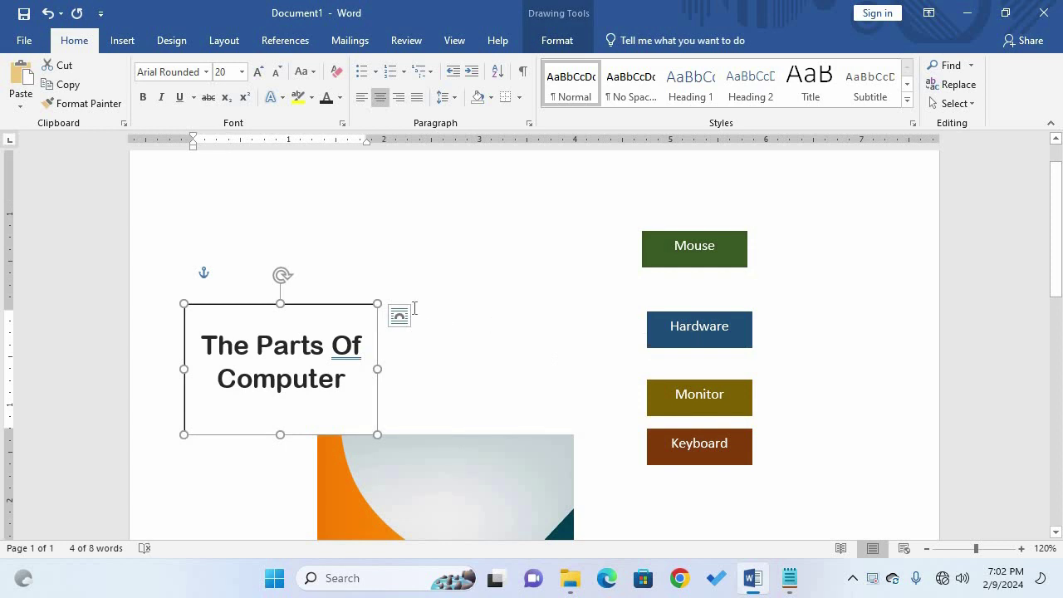
left_click(555, 40)
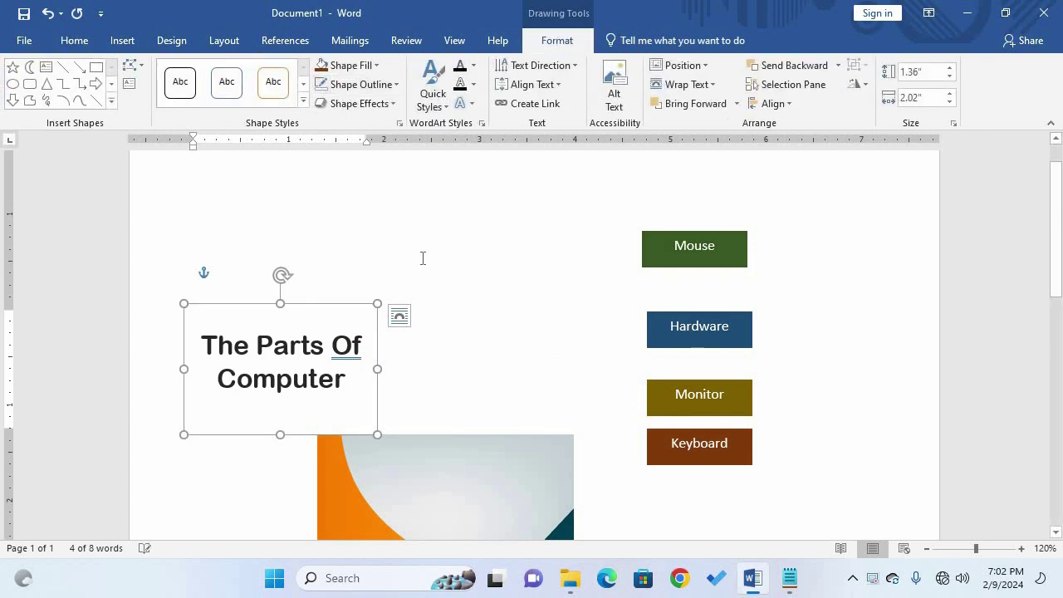
scroll(490, 308, "down", 1)
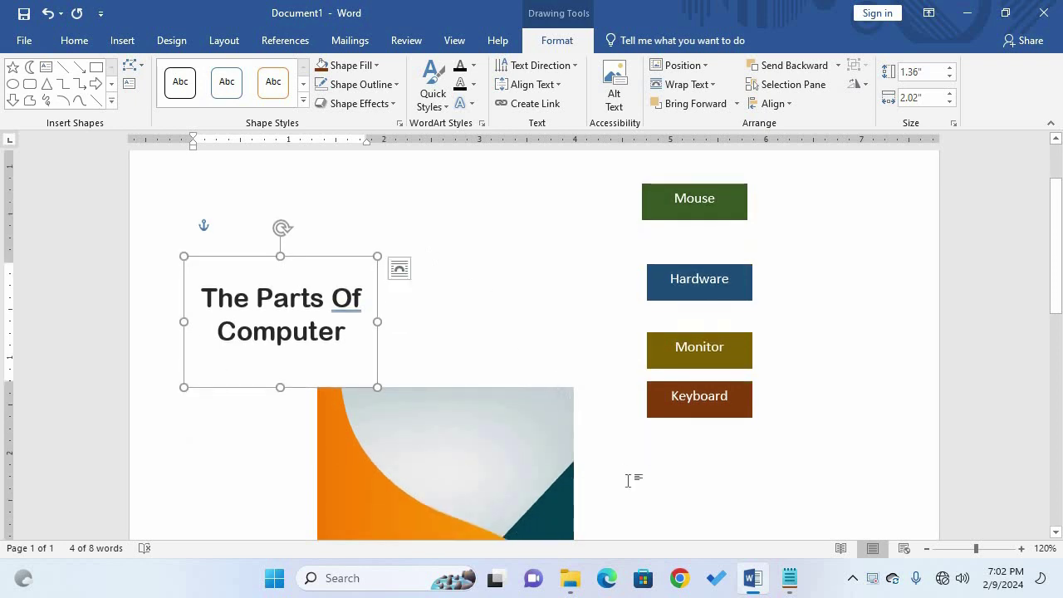
left_click(647, 409)
scroll(660, 374, "up", 2)
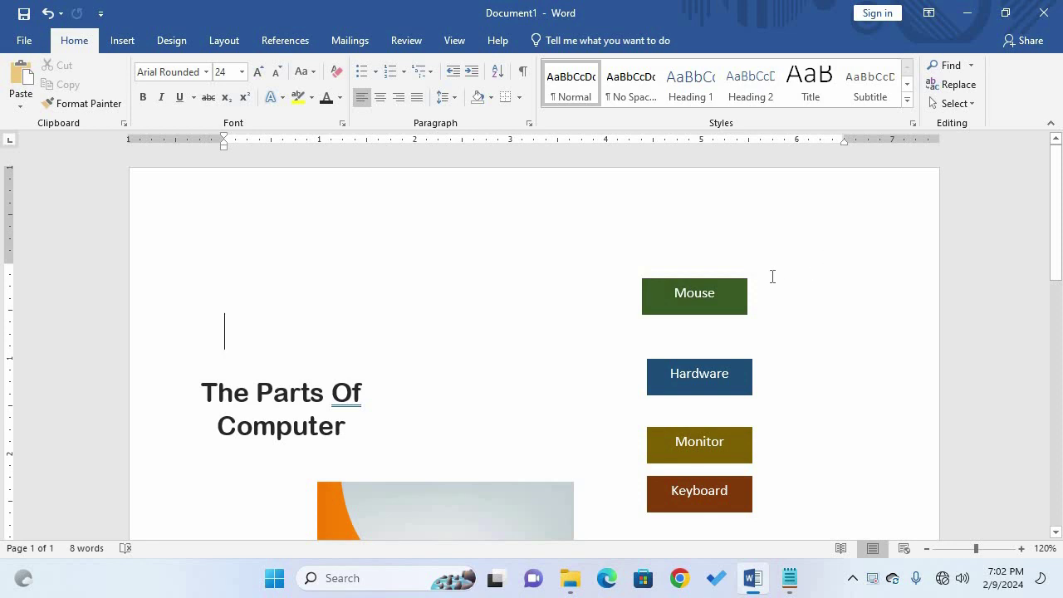
Step: Select the Mouse, Hardware, Monitor and Keyboard boxes together and show the Drawing Tools Format commands
left_click(723, 278)
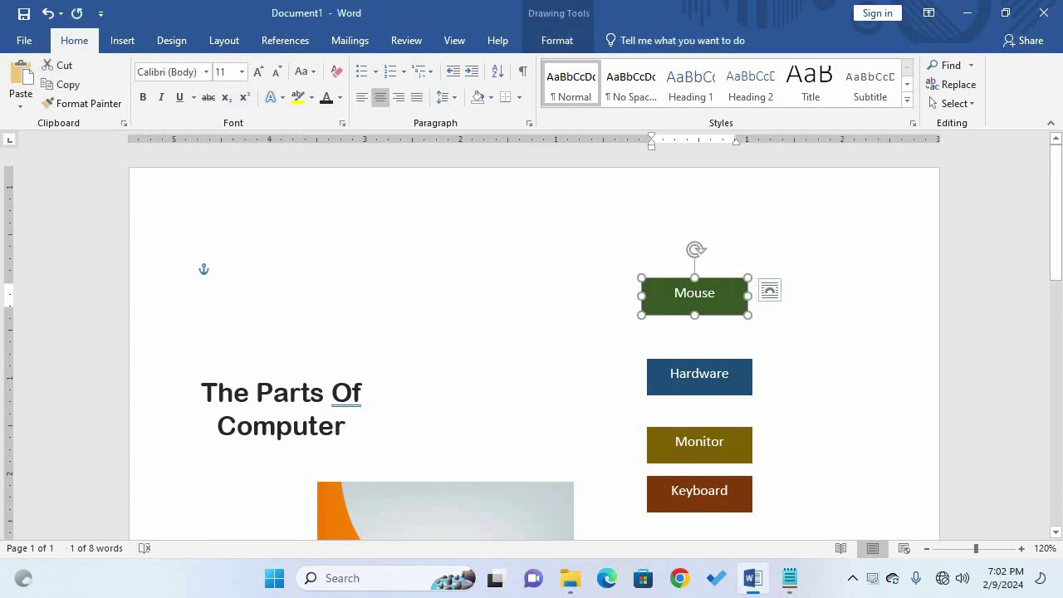
left_click(716, 368, "shift")
left_click(735, 436, "shift")
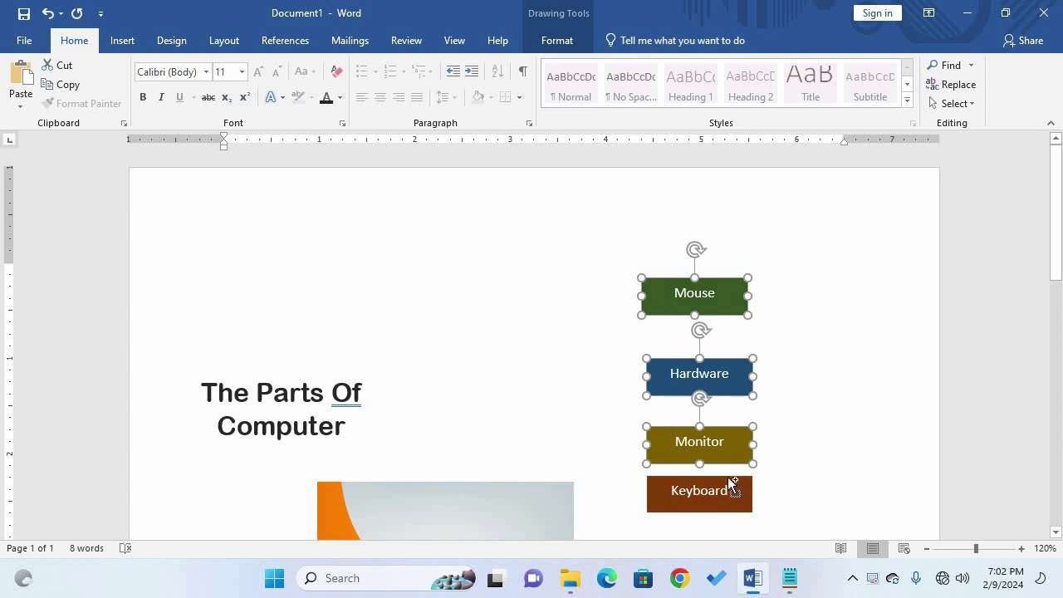
left_click(732, 482, "shift")
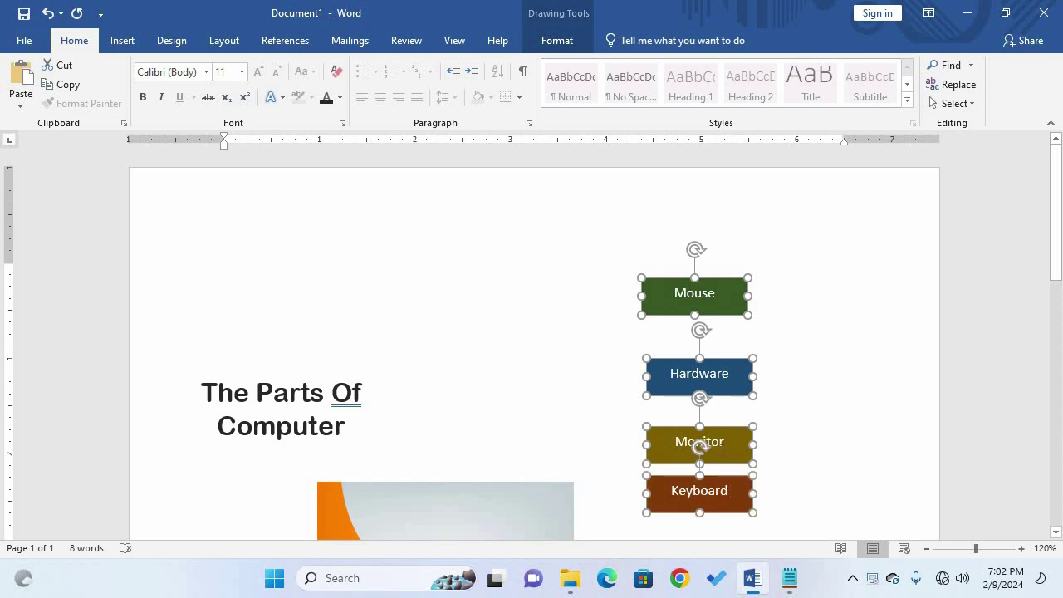
left_click(562, 48)
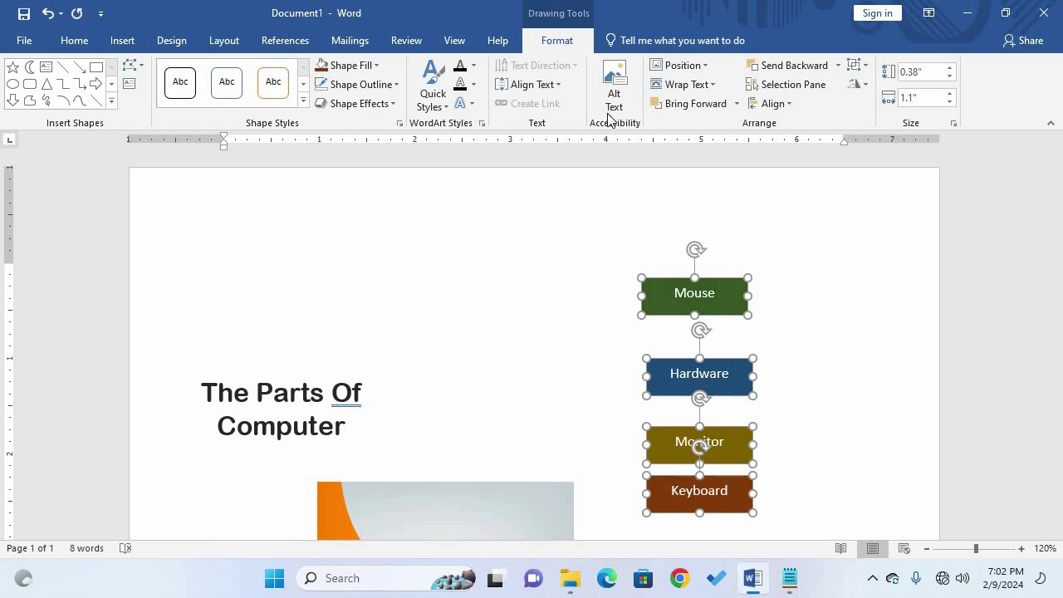
Step: Align the four label boxes on their right edges and distribute them vertically
left_click(790, 104)
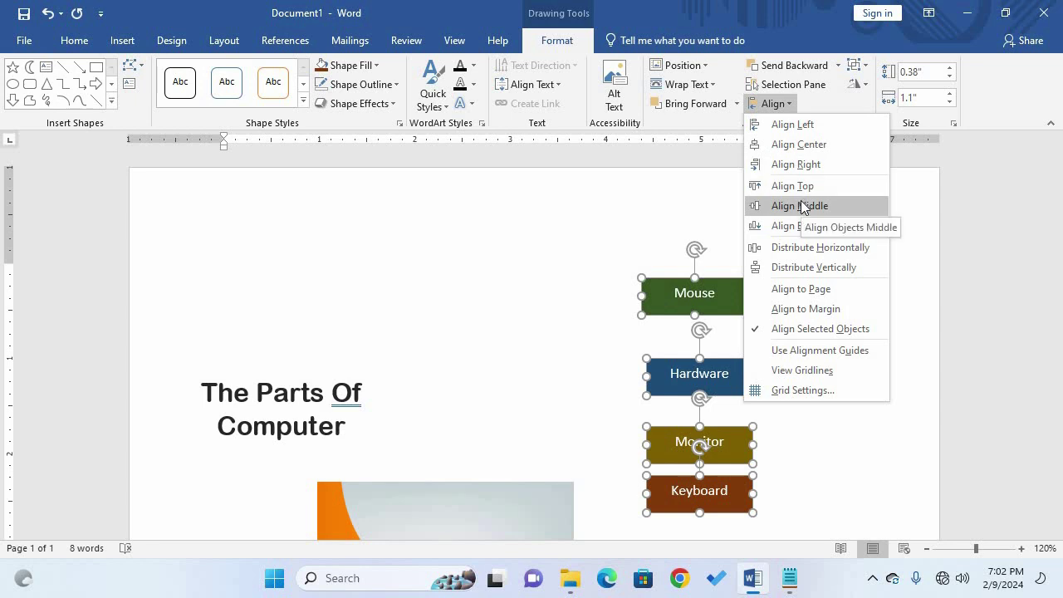
left_click(811, 175)
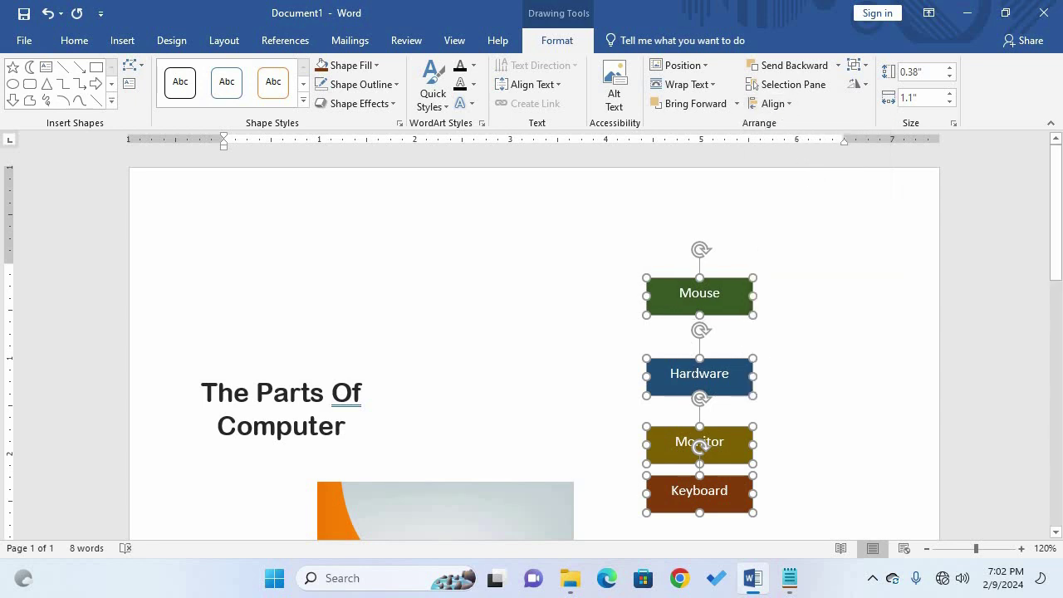
left_click(773, 105)
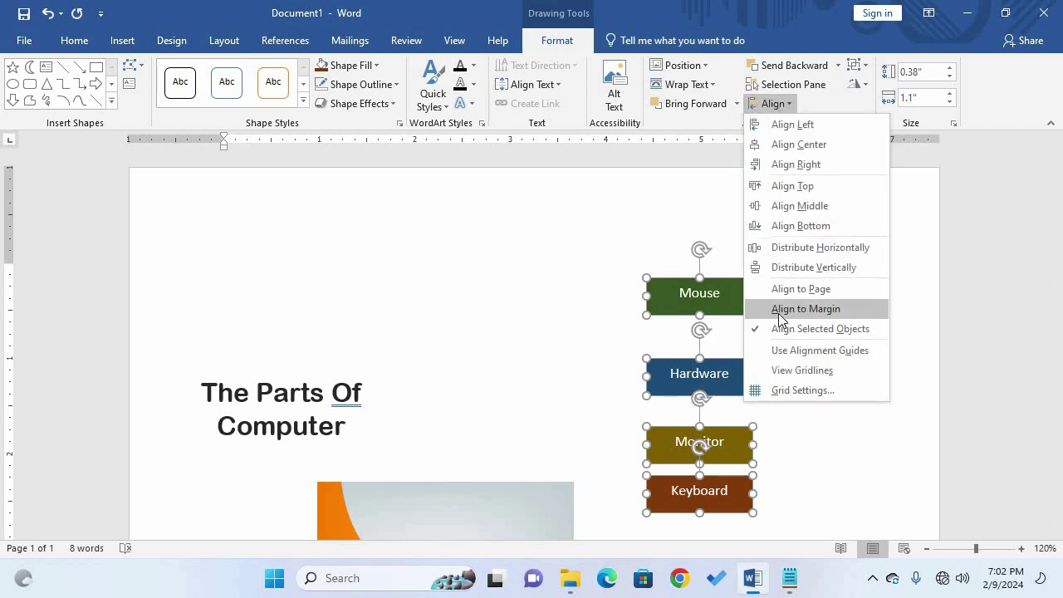
left_click(827, 276)
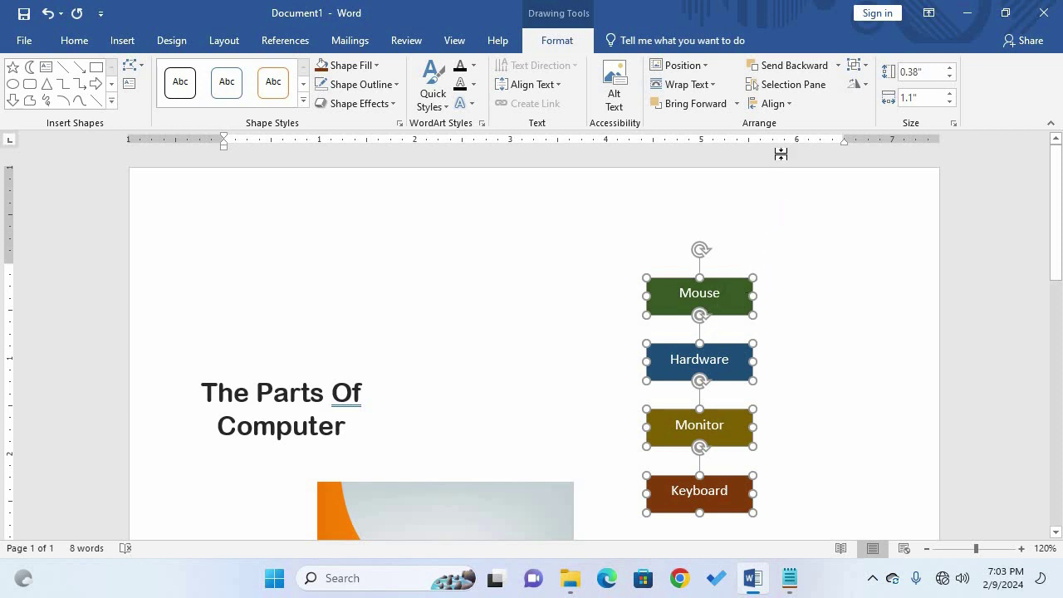
left_click(787, 109)
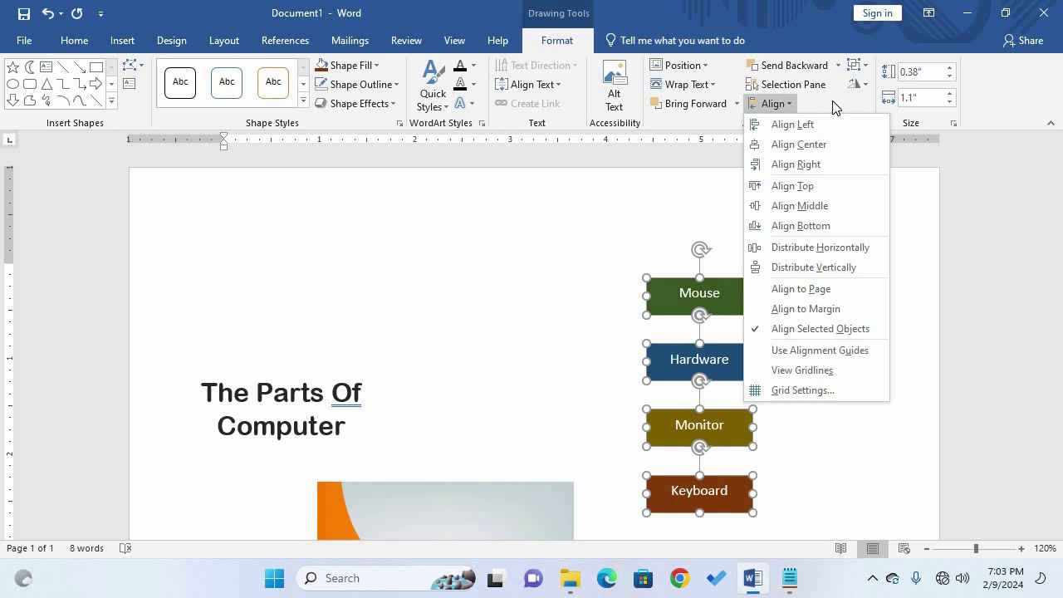
left_click(834, 108)
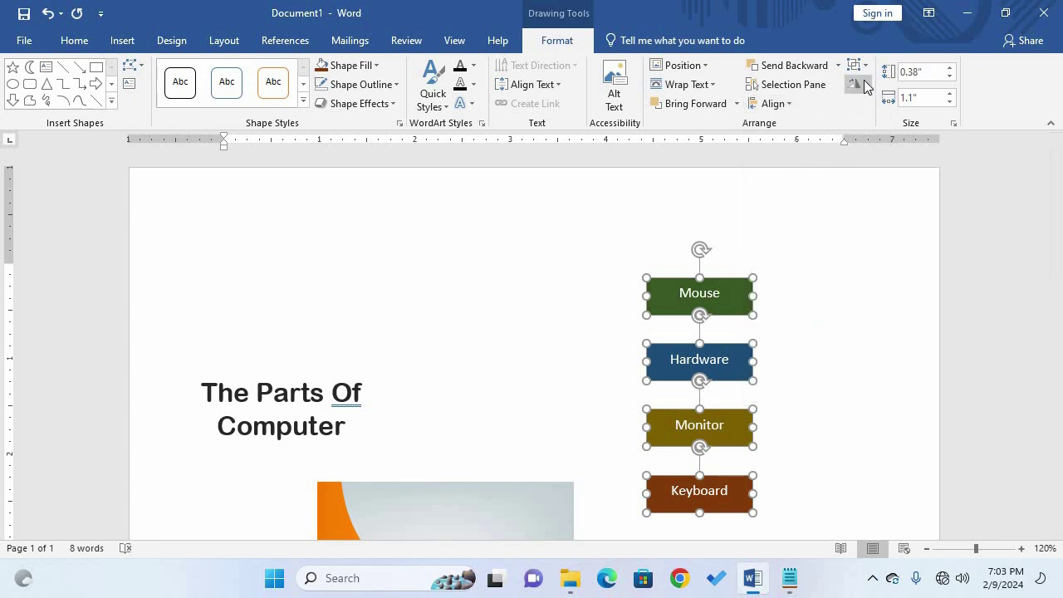
Step: Group the Mouse, Hardware, Monitor and Keyboard boxes into one object
left_click(854, 86)
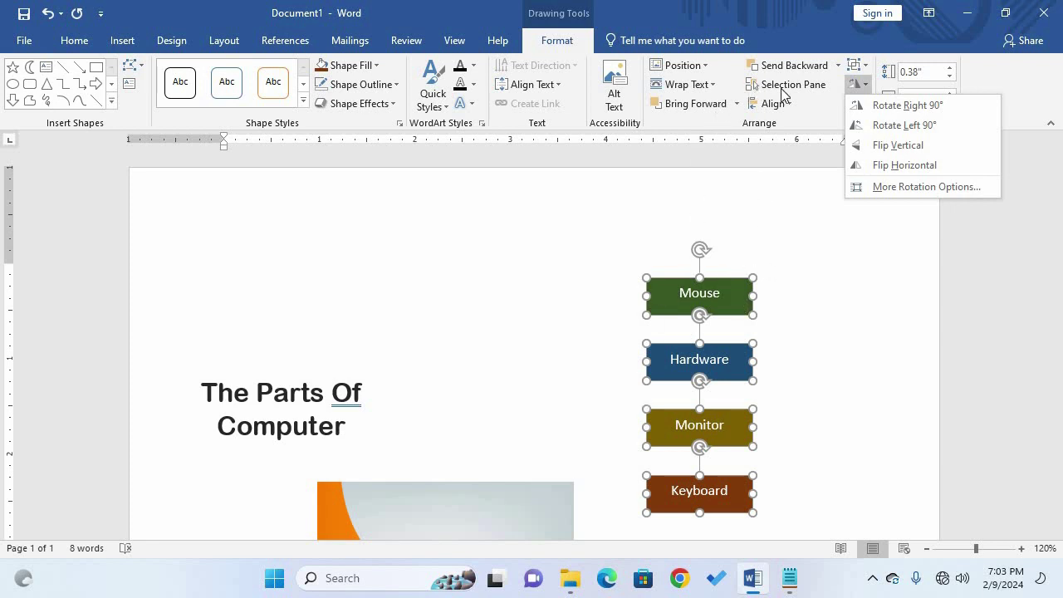
left_click(812, 109)
left_click(862, 65)
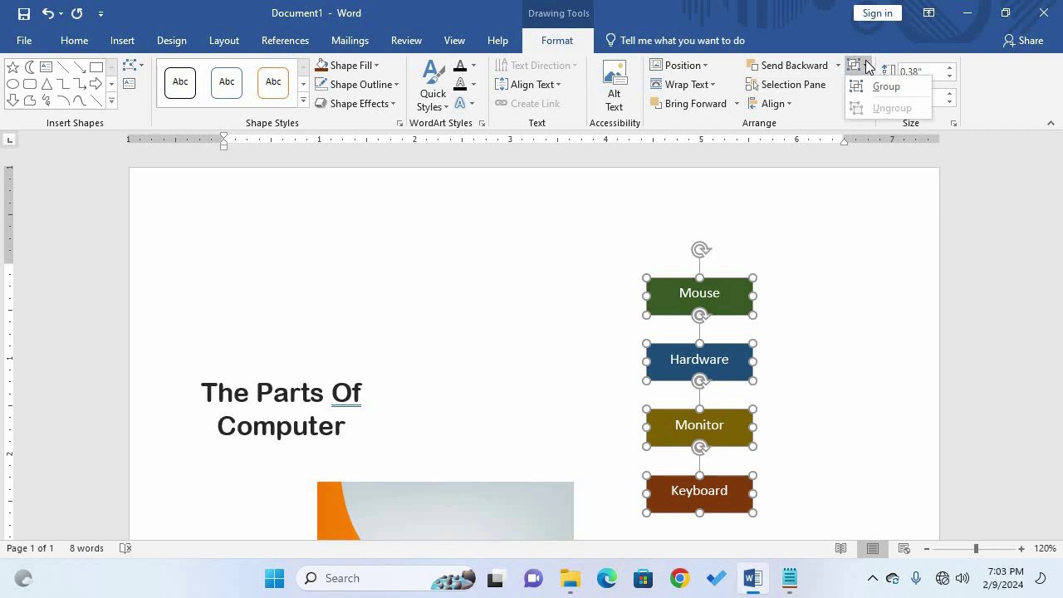
left_click(883, 86)
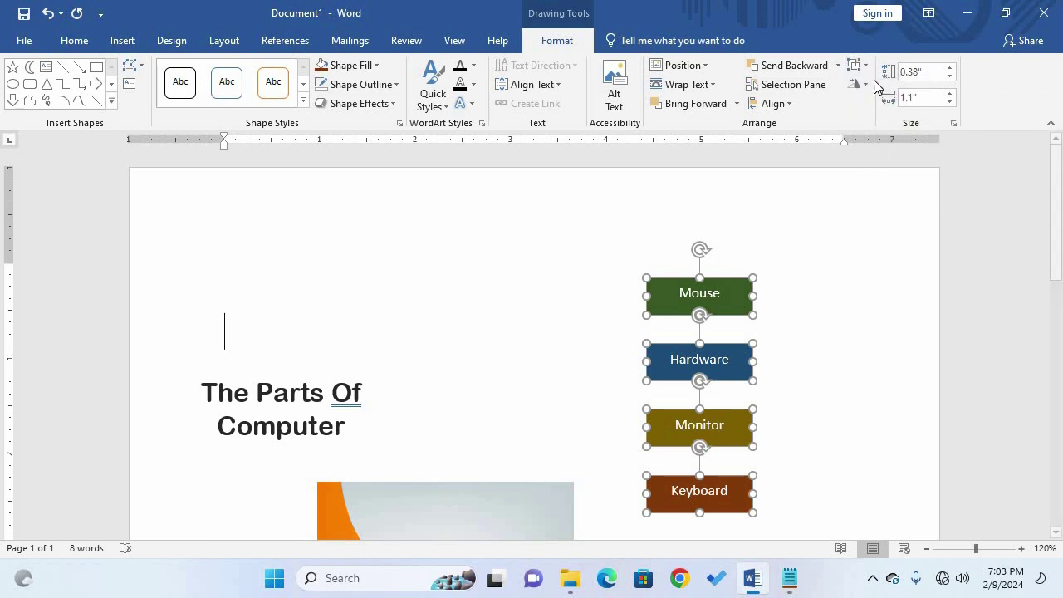
Step: Move the grouped label boxes up and to the right, then select the Hardware box within it
mouse_move(721, 274)
left_mouse_down()
mouse_move(769, 221)
mouse_move(812, 219)
left_mouse_up()
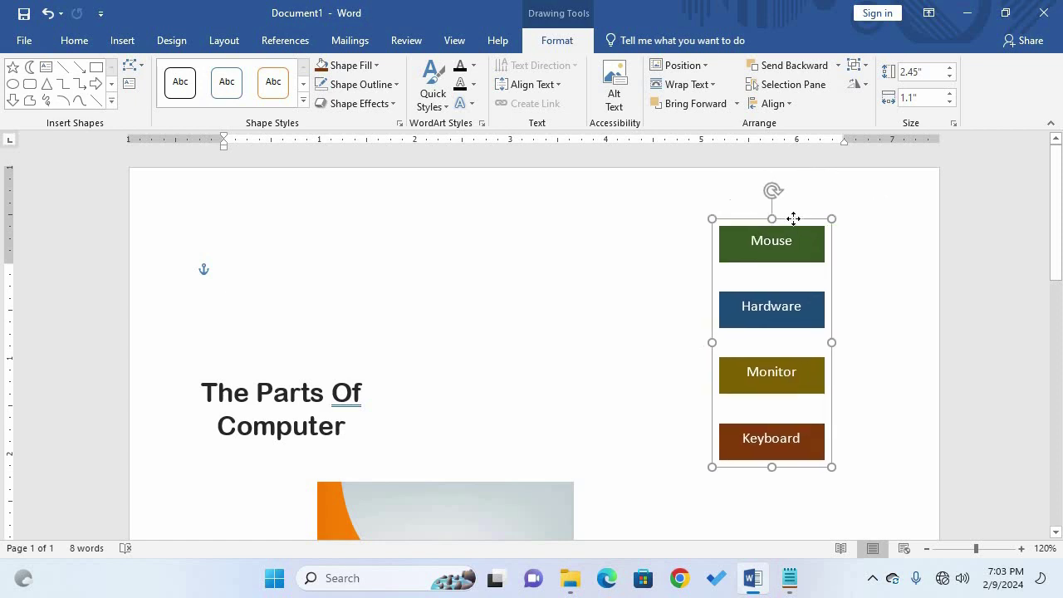
left_click(769, 252)
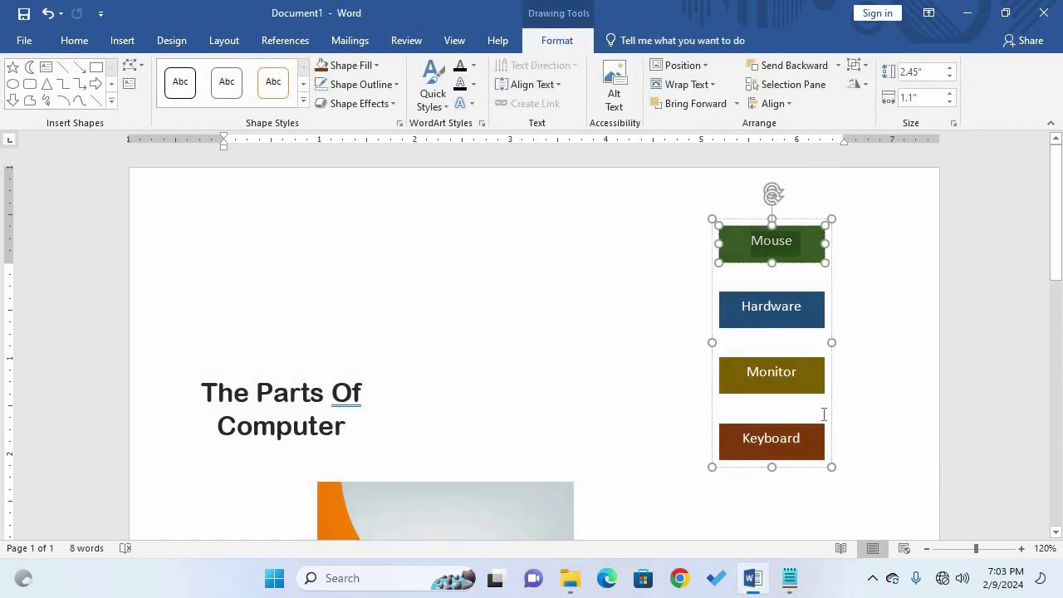
left_click(805, 303)
left_click(783, 293)
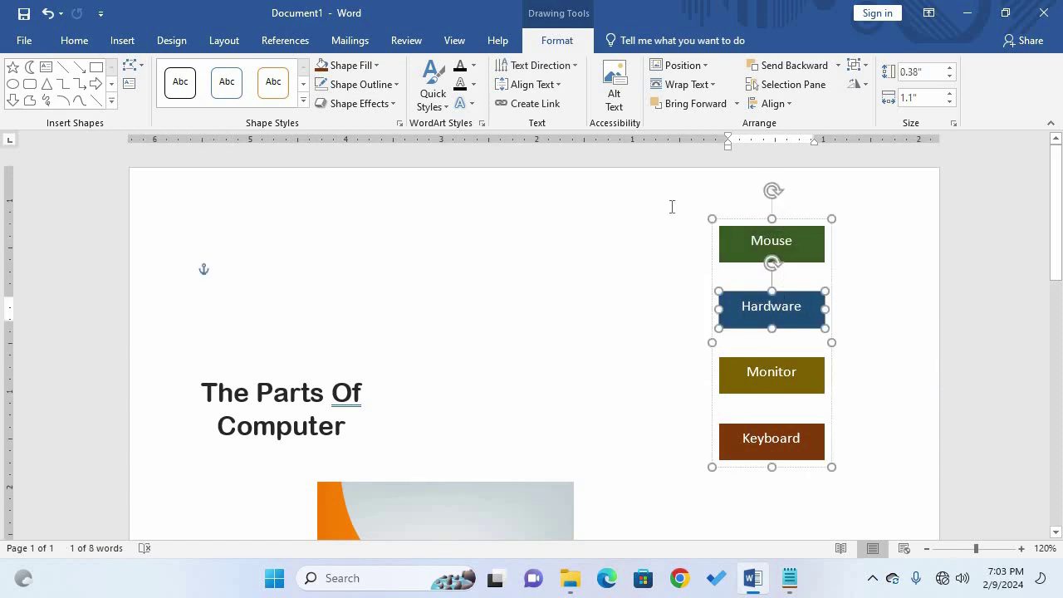
left_click(69, 40)
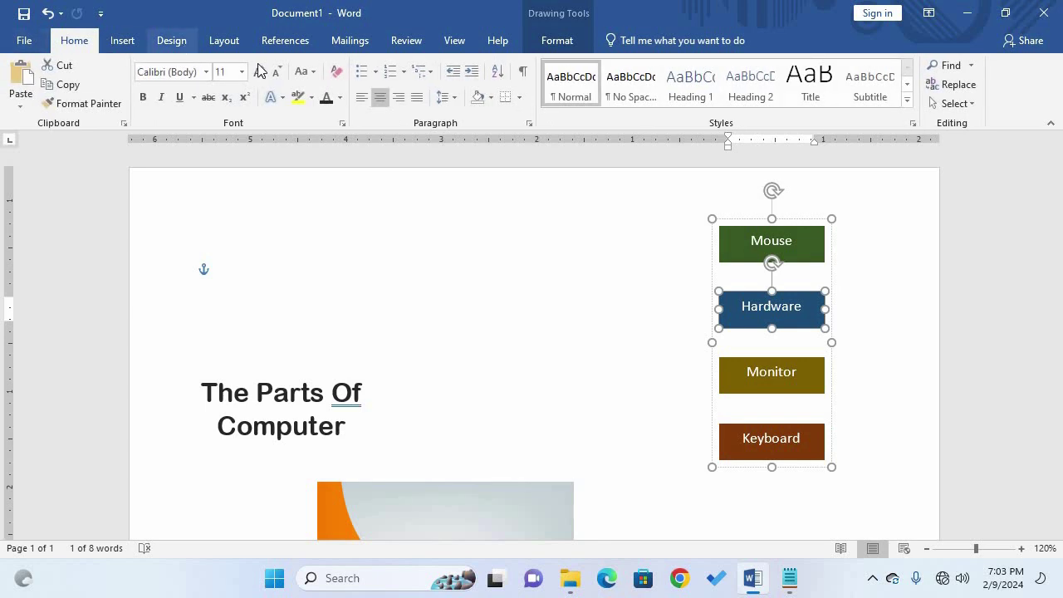
left_click(242, 72)
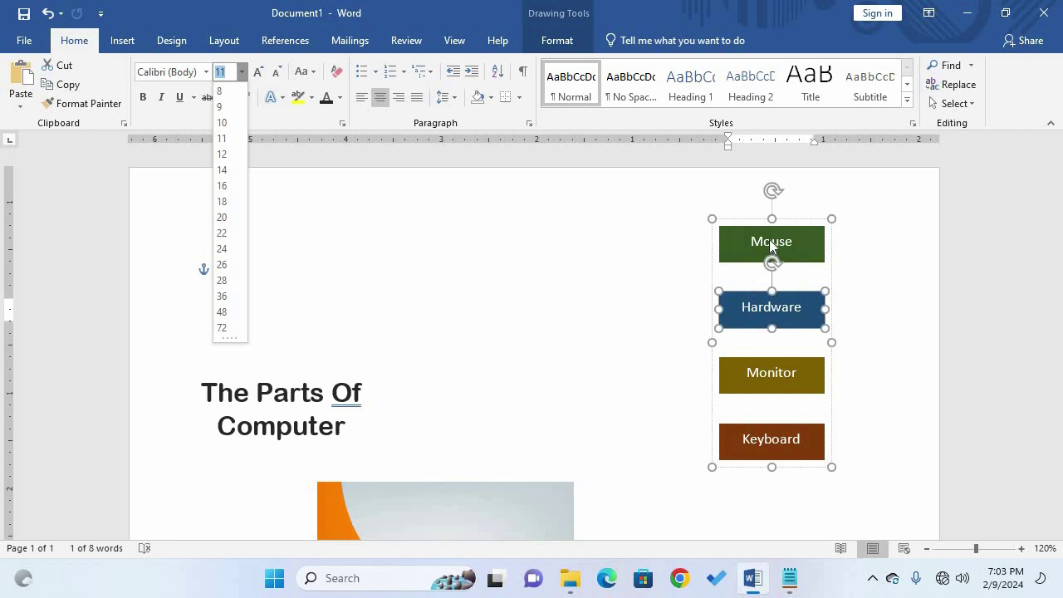
left_click(831, 240)
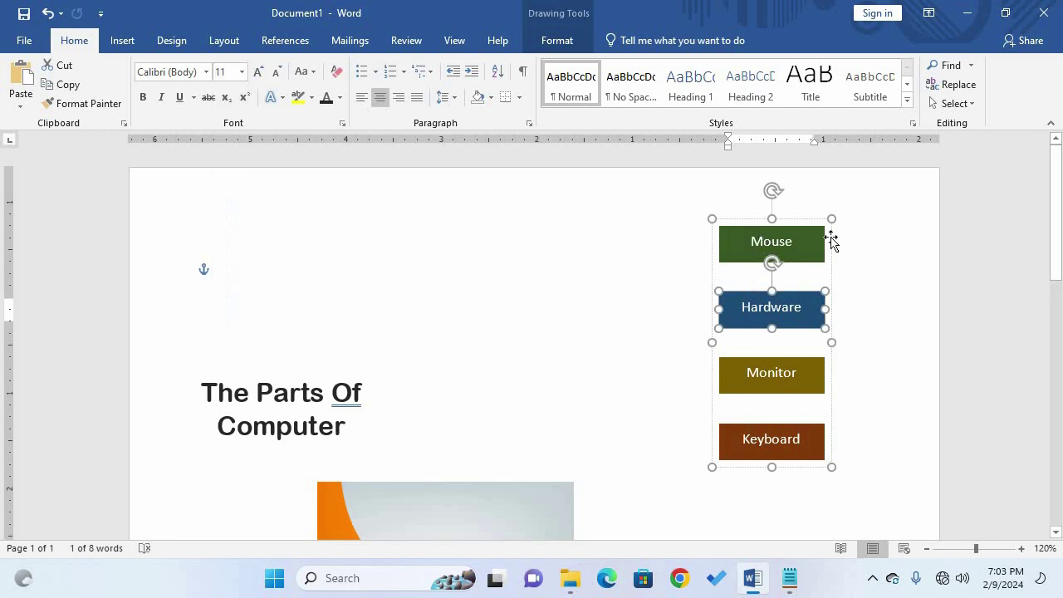
left_click(723, 247)
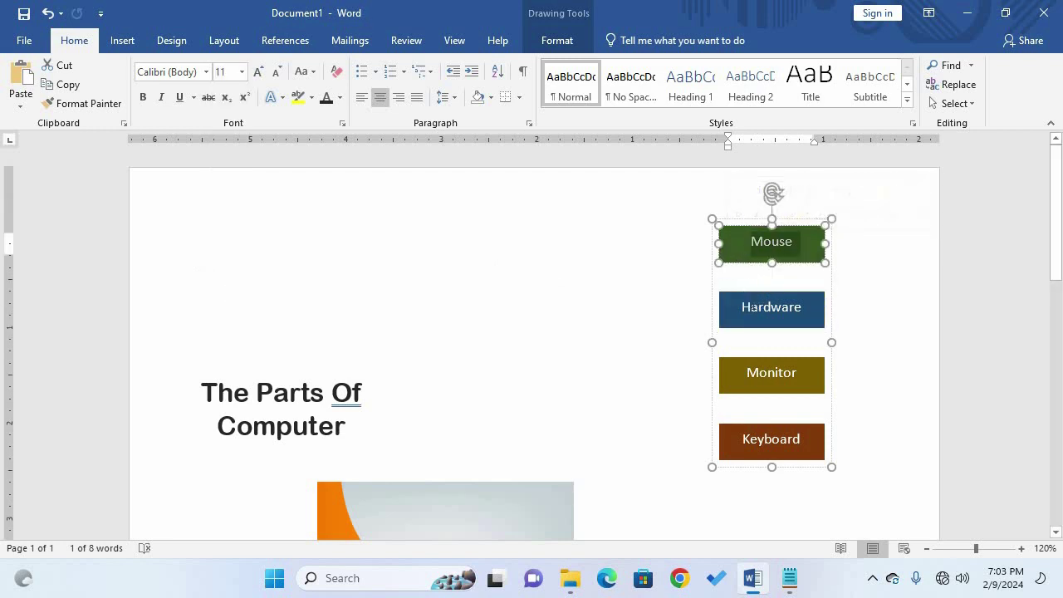
left_click(727, 251)
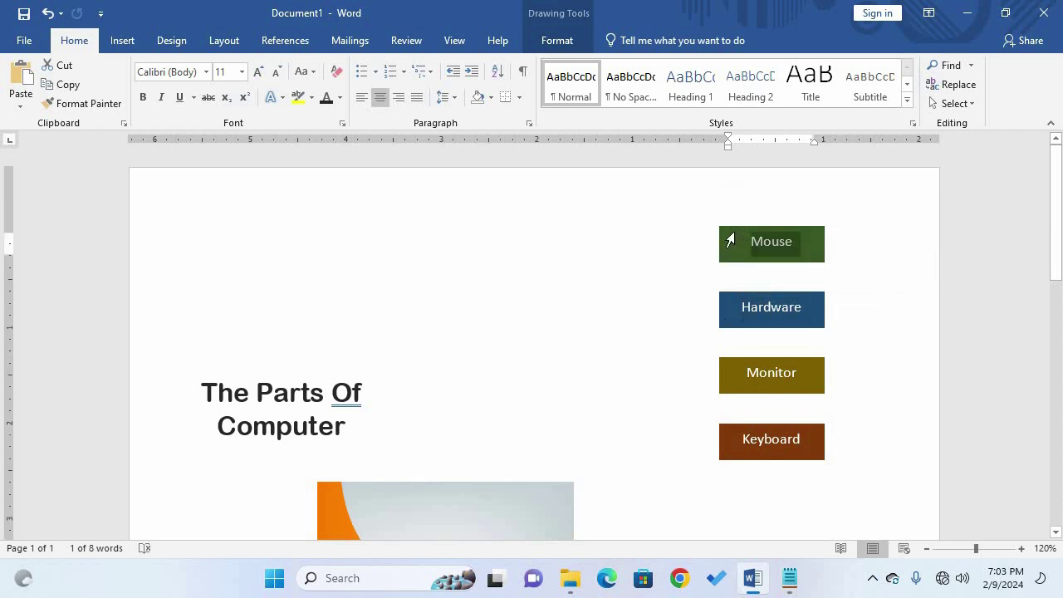
left_click(734, 233)
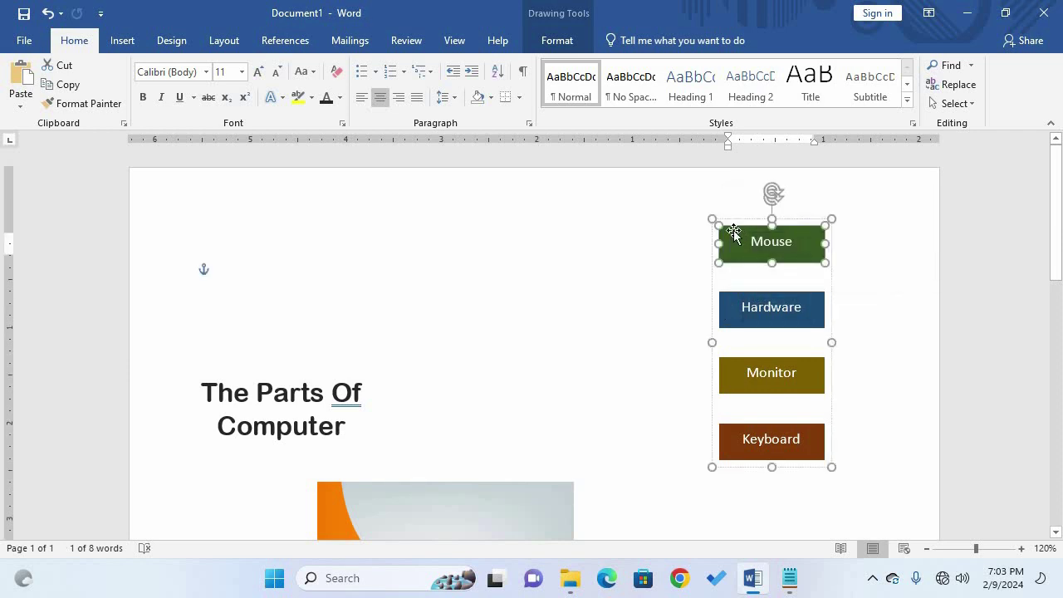
left_click(728, 307, "ctrl")
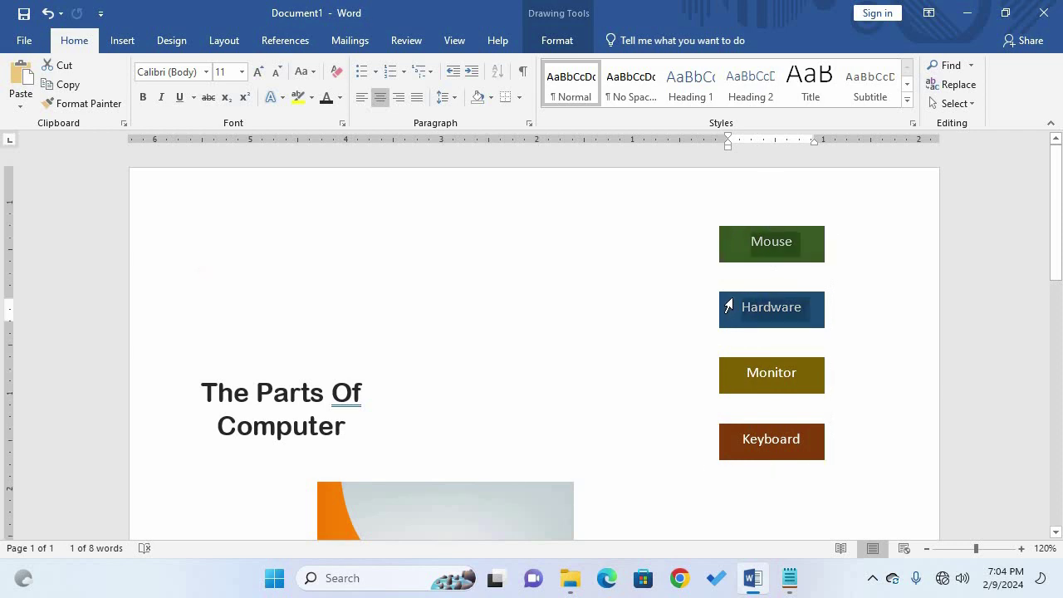
left_click(723, 226)
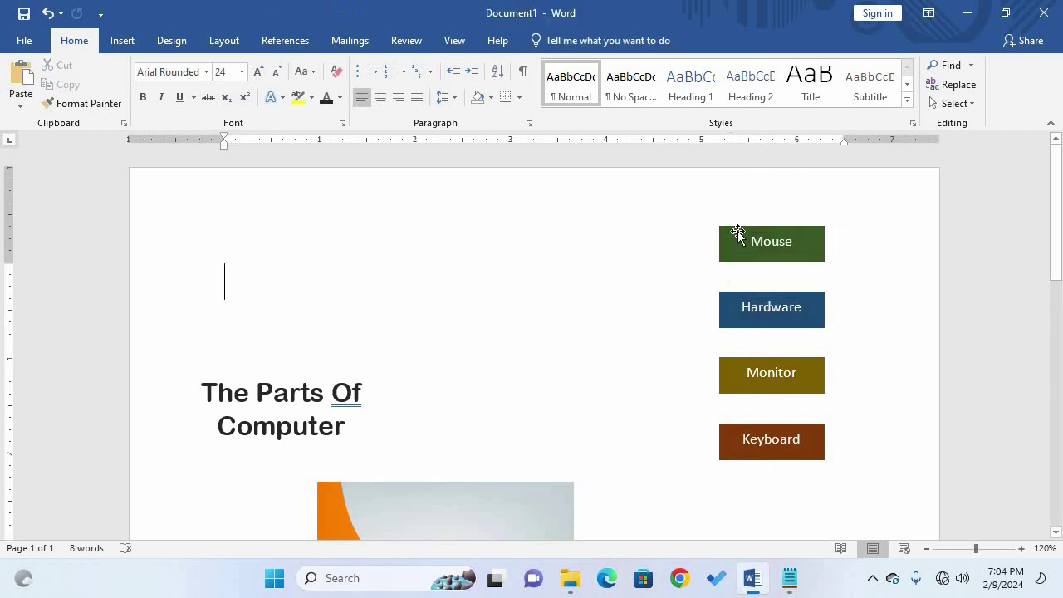
left_click(738, 233)
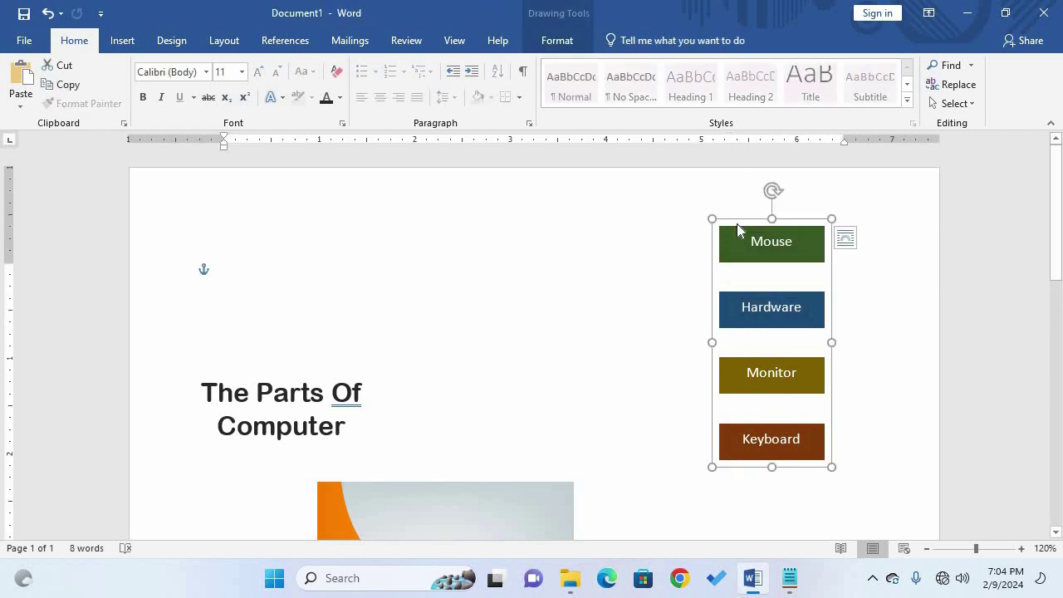
Step: Ungroup the four label boxes and set their text to 14 pt
left_click(581, 42)
left_click(865, 67)
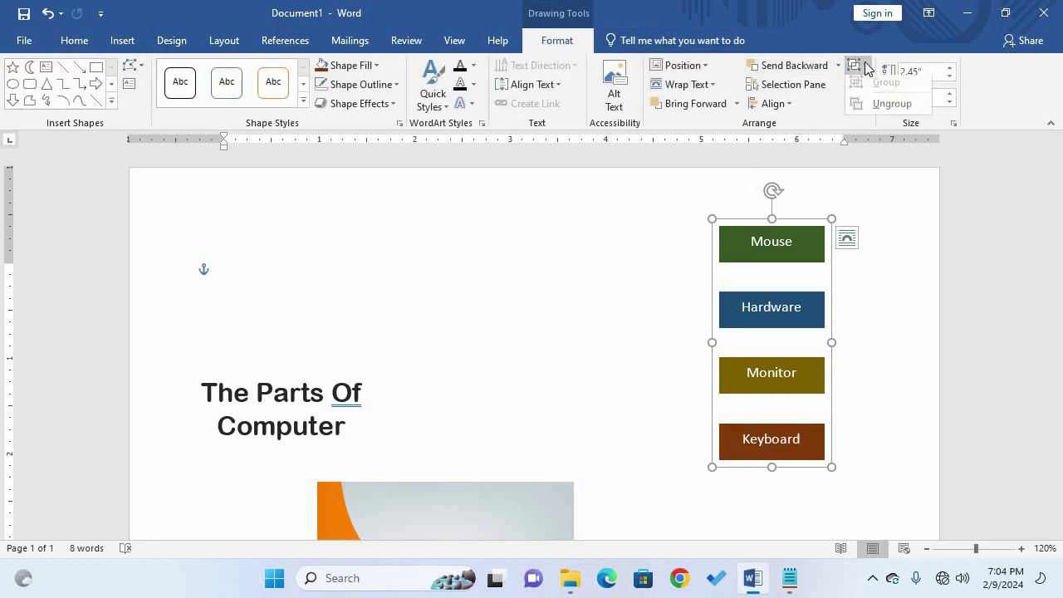
left_click(880, 103)
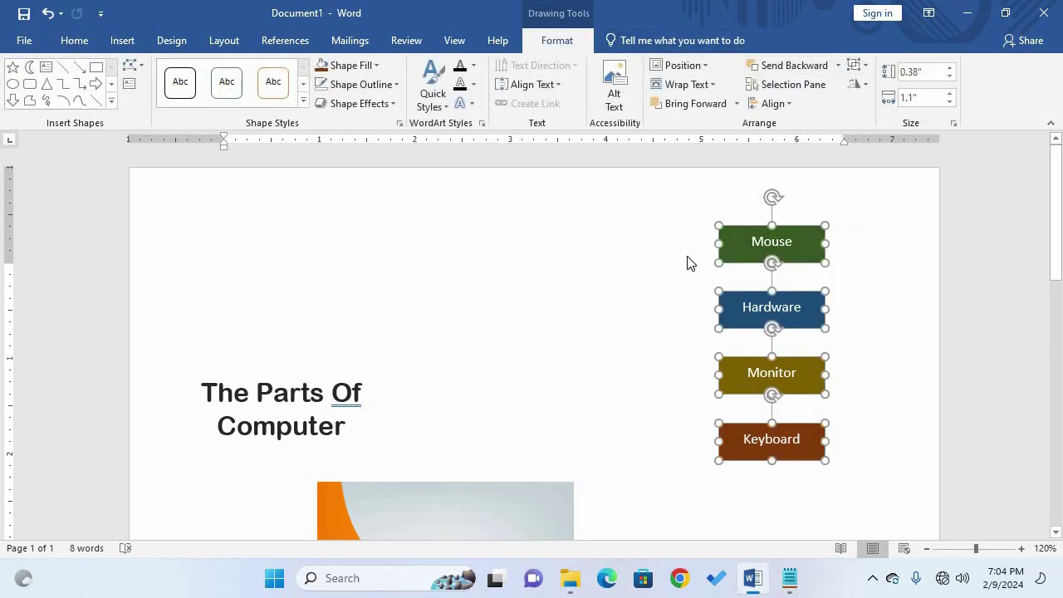
left_click(75, 40)
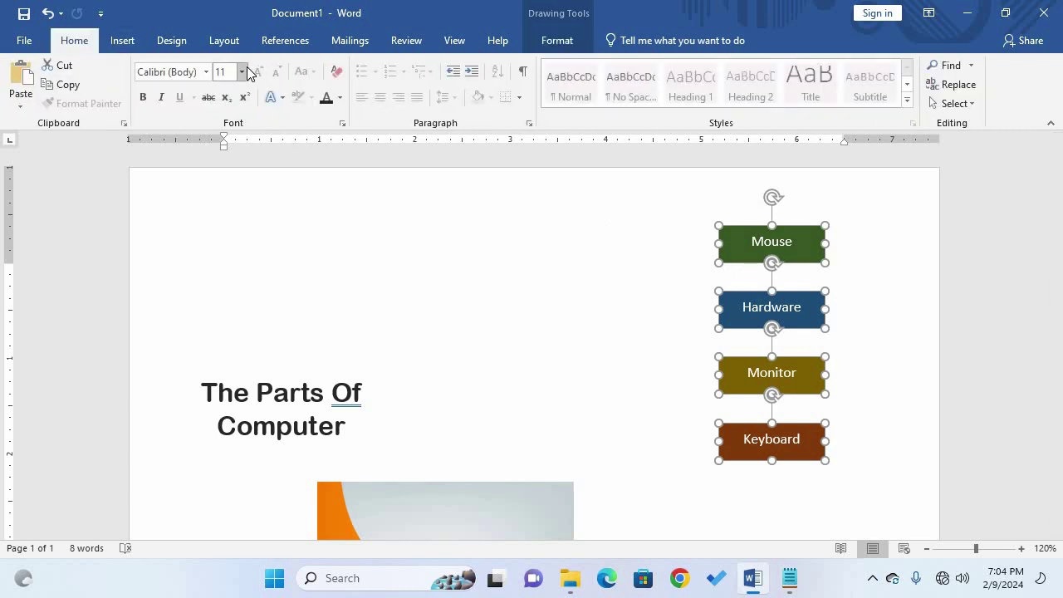
left_click(242, 72)
left_click(231, 175)
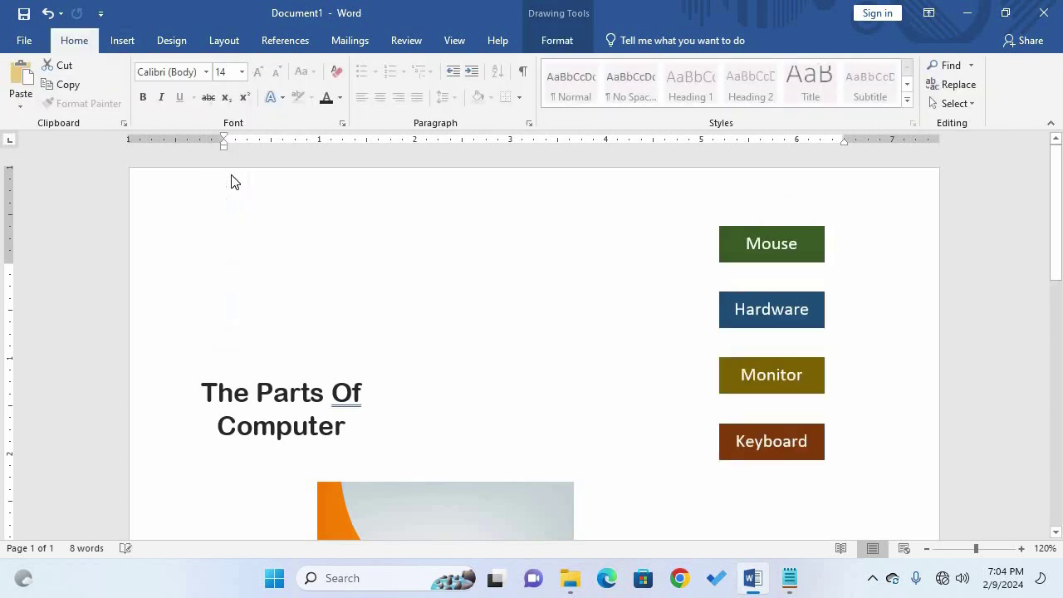
Step: Regroup the four label boxes and nudge the group slightly lower
left_click(560, 44)
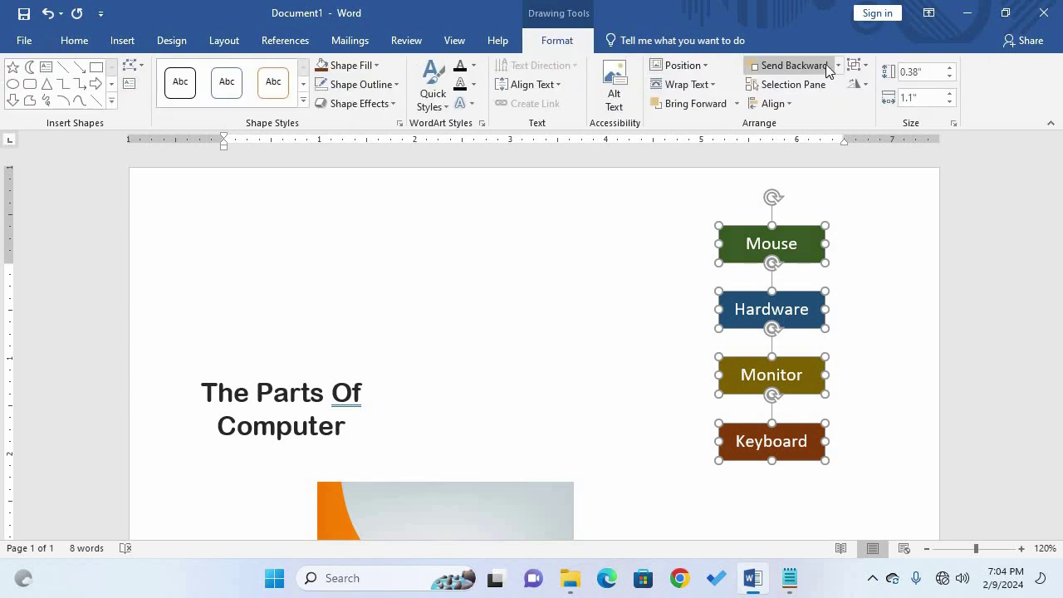
left_click(869, 66)
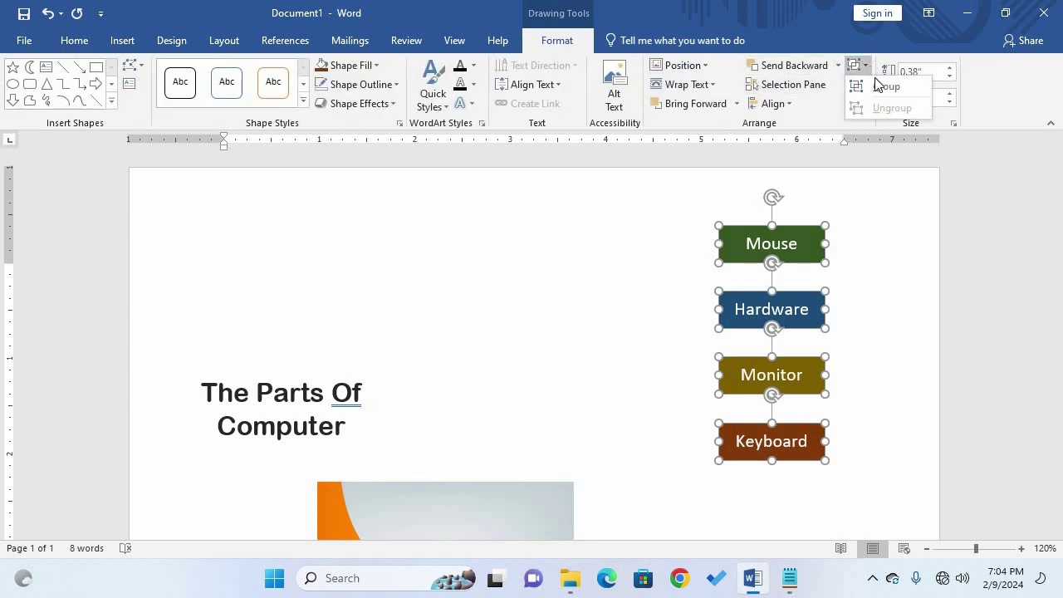
left_click(879, 84)
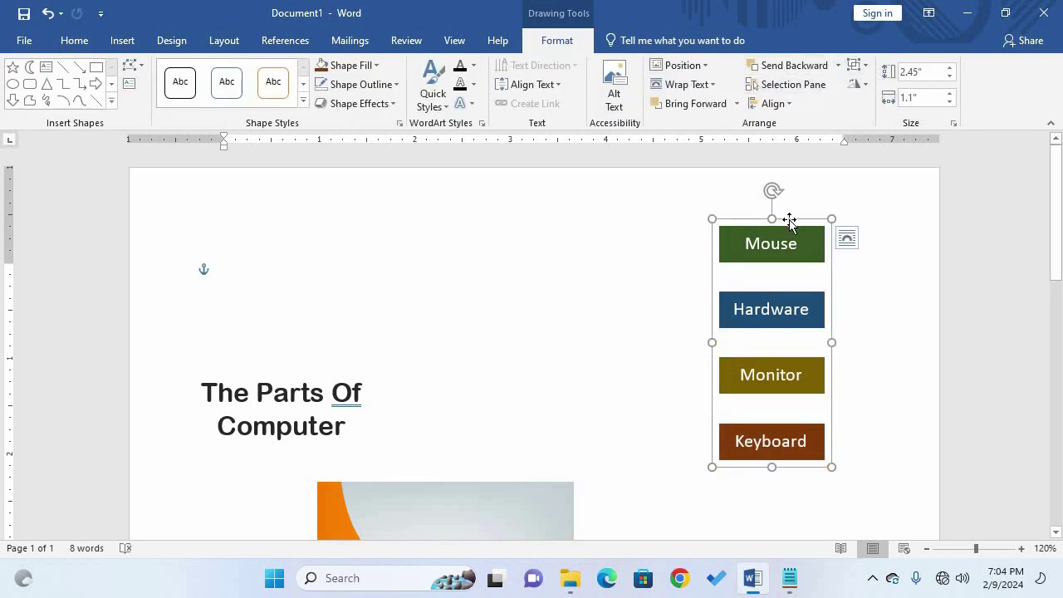
left_click_drag(790, 223, 790, 227)
Step: Move the title up and right, then widen the picture and place it beside the title
left_click(274, 393)
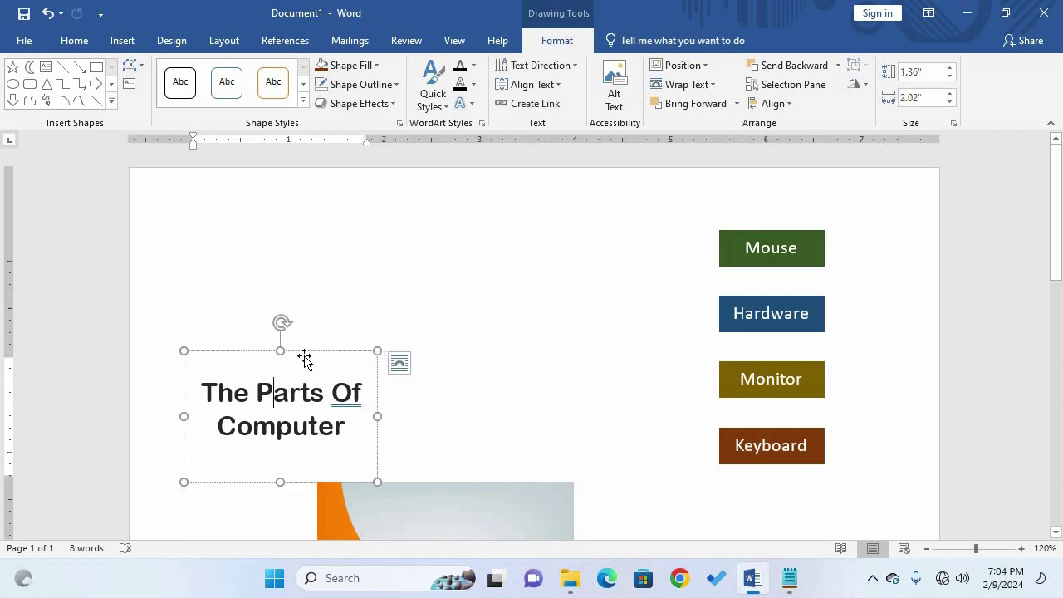
left_click_drag(299, 329, 337, 222)
left_click(406, 497)
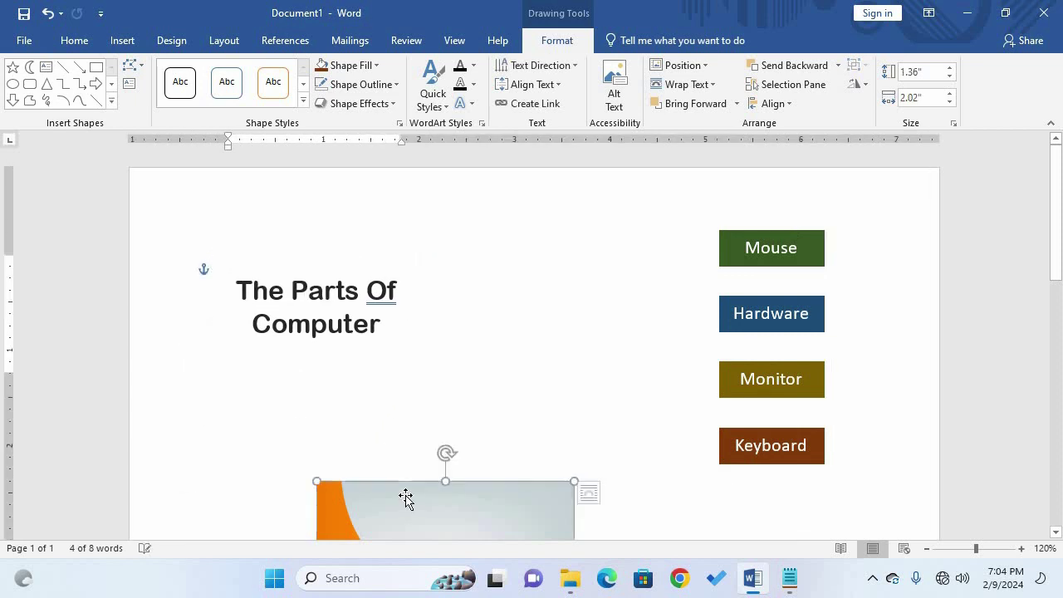
scroll(574, 457, "down", 3)
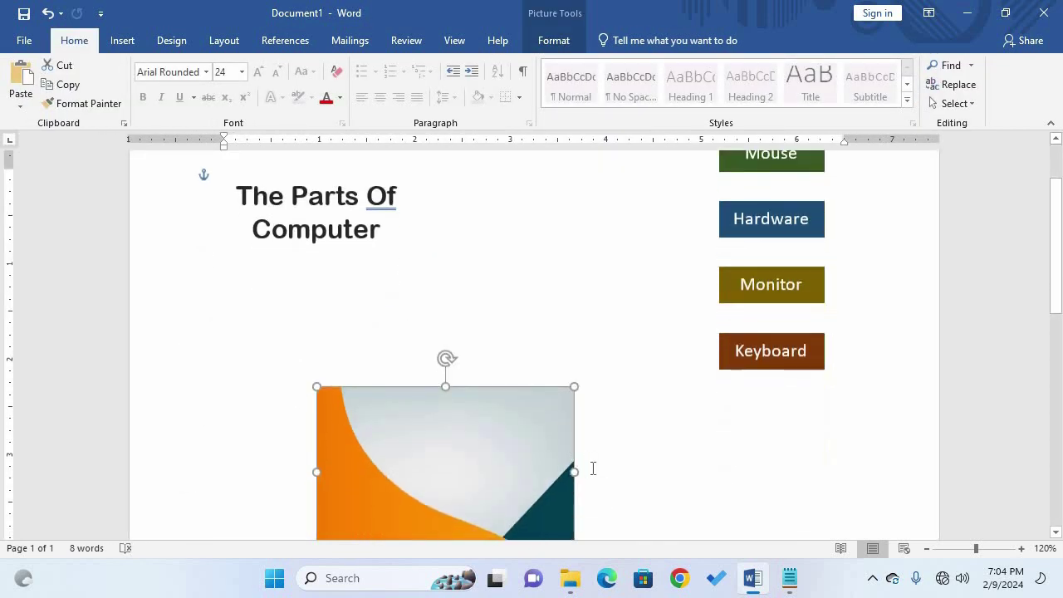
left_click_drag(575, 472, 850, 475)
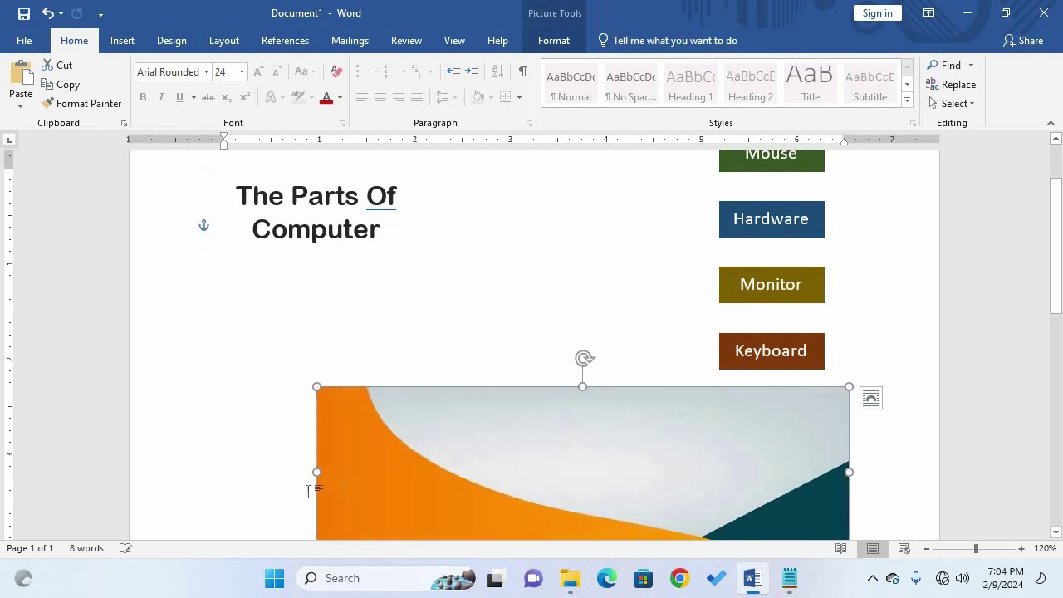
left_click_drag(313, 475, 221, 471)
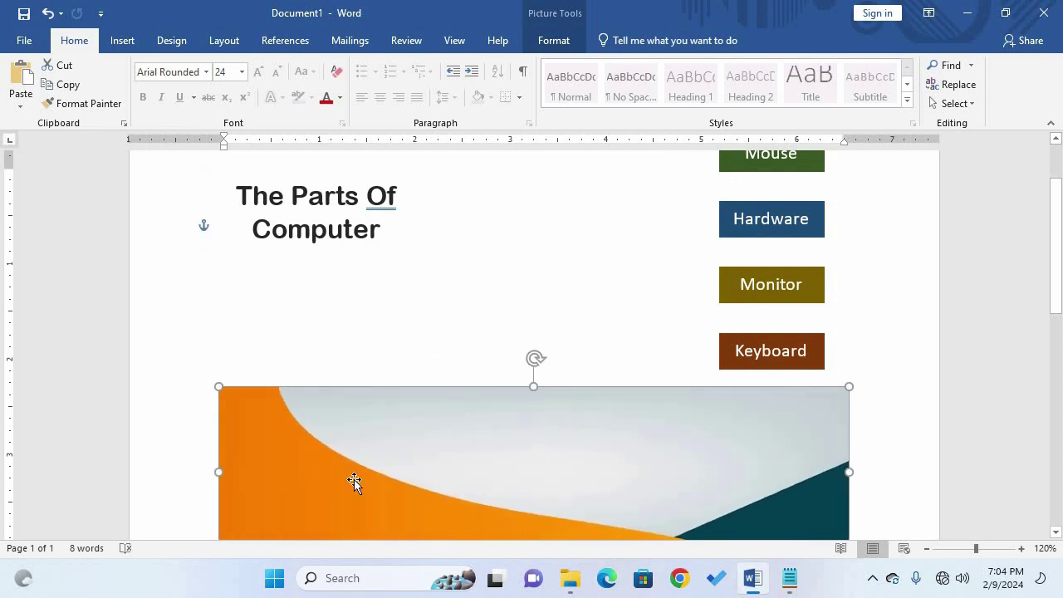
left_click_drag(403, 488, 357, 269)
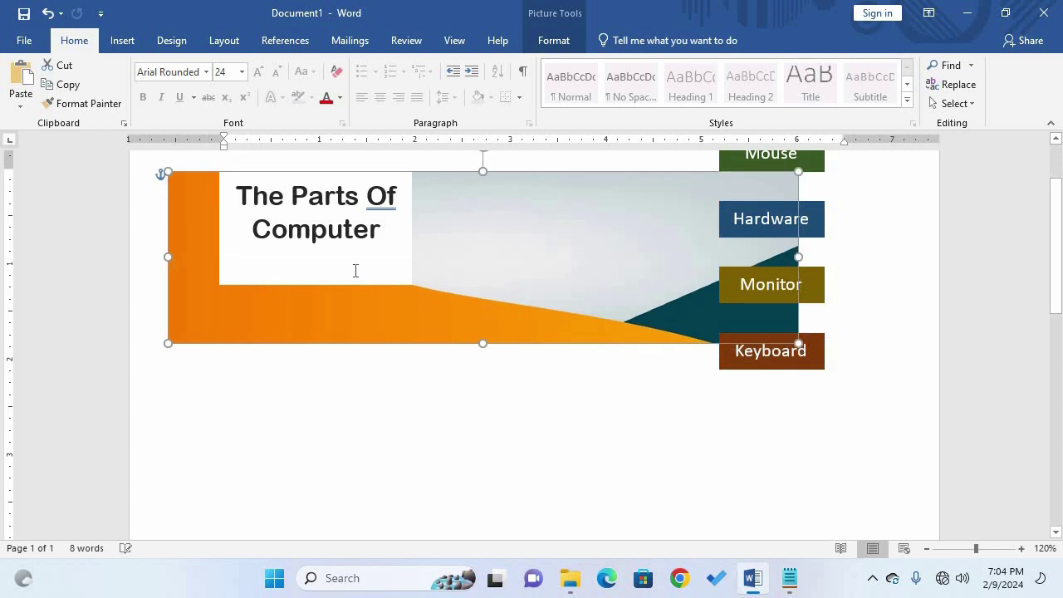
Step: Raise the picture level with the Mouse box and enlarge it across the full page width
scroll(463, 290, "up", 2)
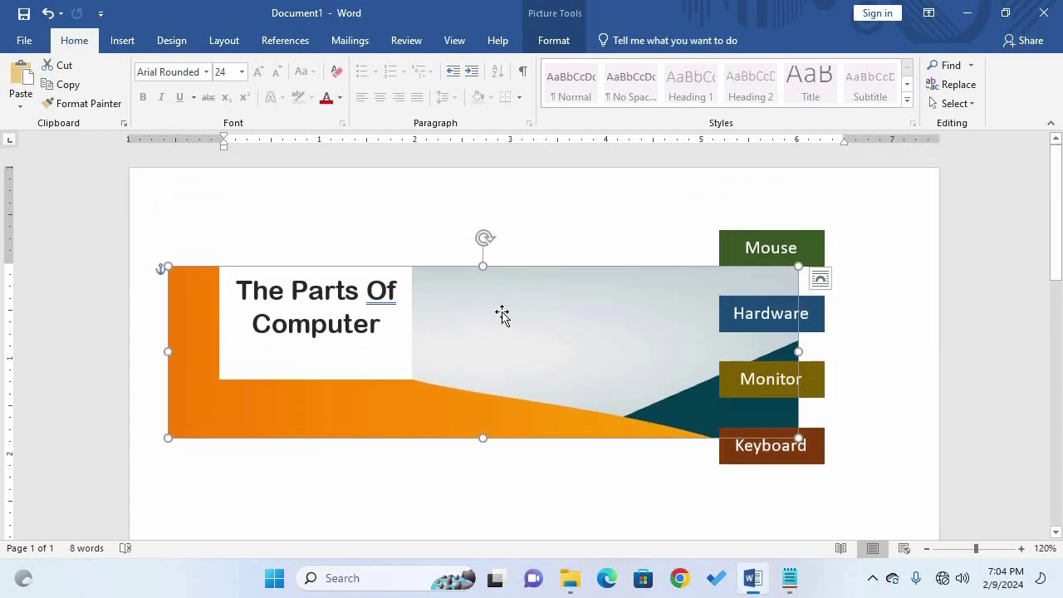
mouse_move(497, 332)
left_mouse_down()
mouse_move(499, 298)
mouse_move(522, 282)
left_mouse_up()
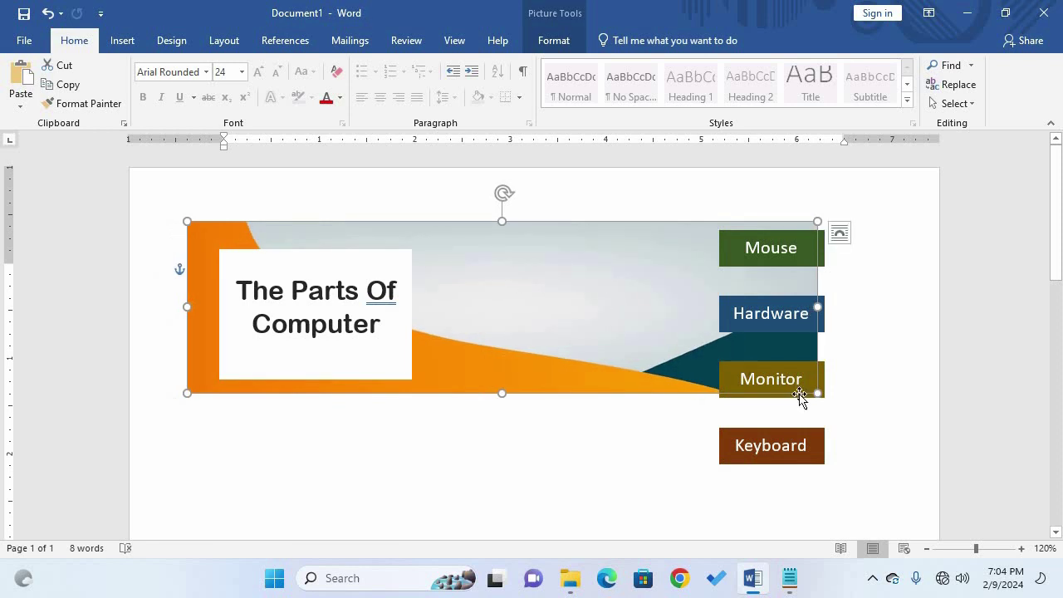
left_click_drag(817, 393, 868, 513)
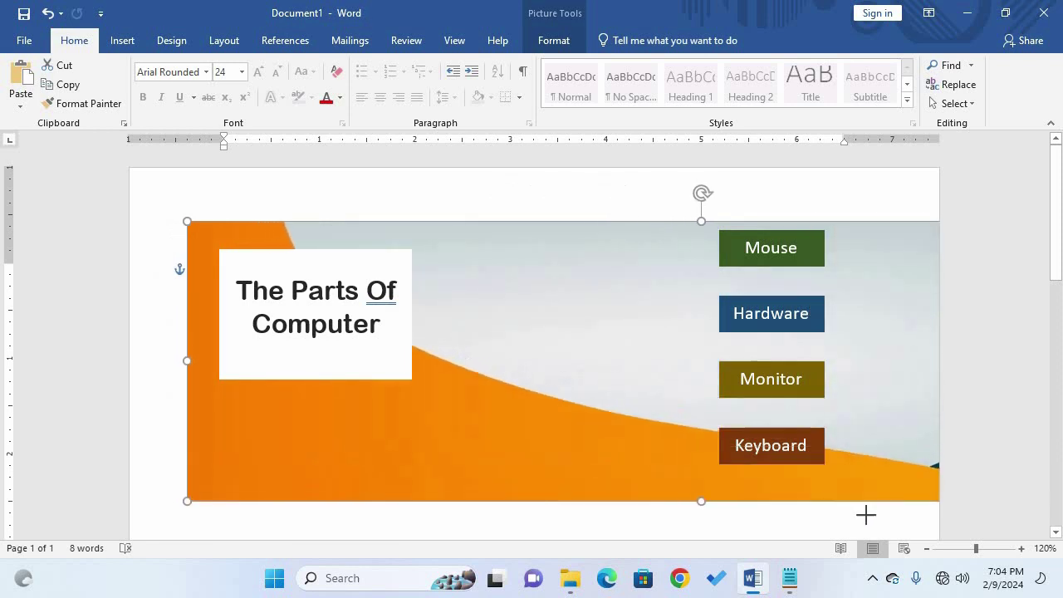
left_click_drag(581, 410, 399, 378)
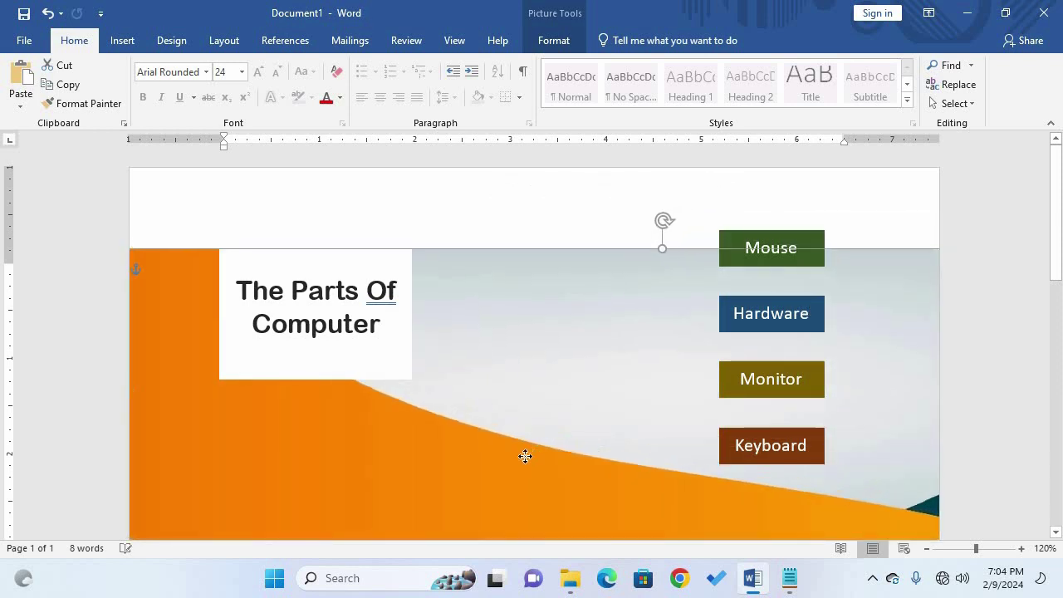
Step: Set the title box's Shape Fill to No Fill and move the background picture higher
left_click(399, 379)
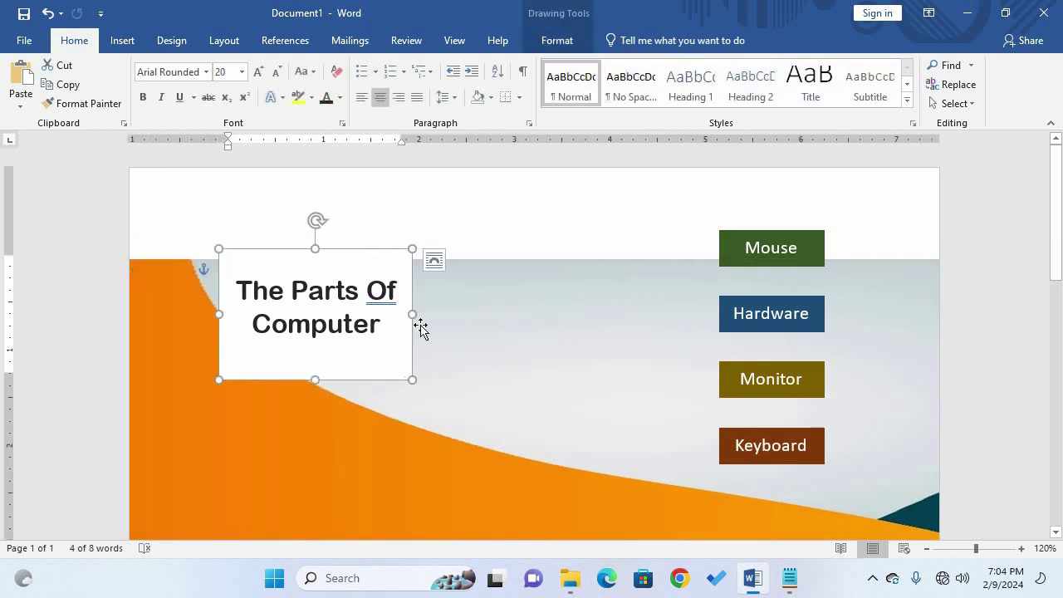
left_click(553, 42)
left_click(349, 65)
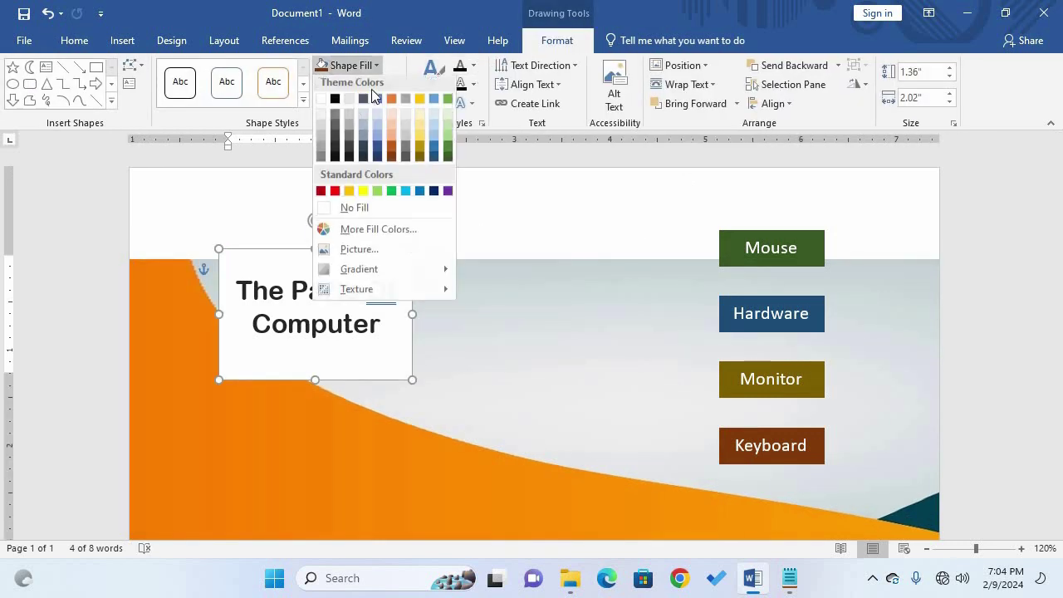
left_click(332, 209)
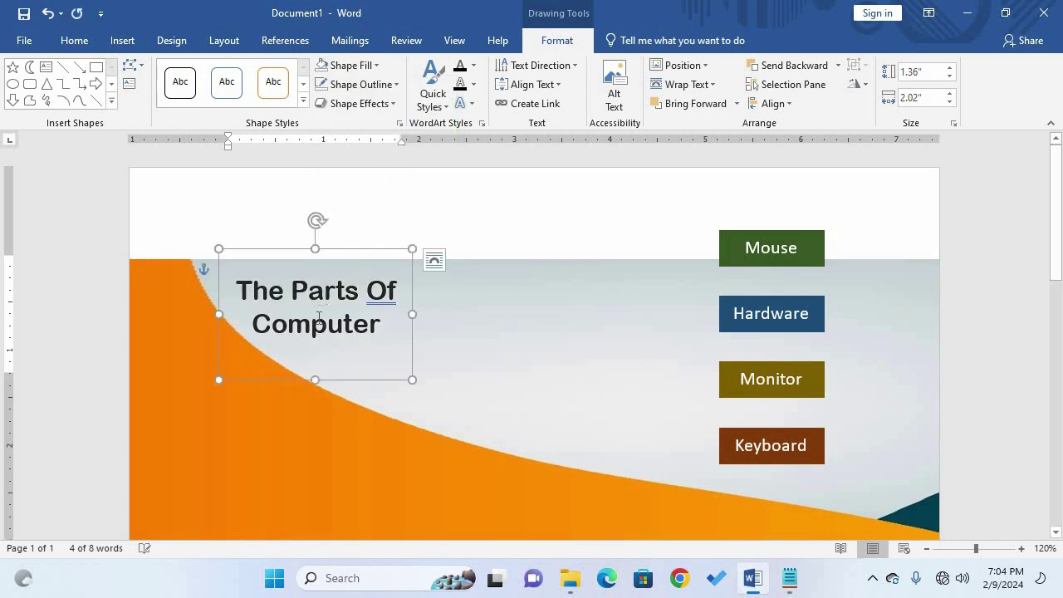
left_click(583, 379)
mouse_move(589, 365)
left_mouse_down()
mouse_move(576, 303)
mouse_move(478, 339)
mouse_move(467, 298)
mouse_move(519, 321)
mouse_move(515, 313)
left_mouse_up()
Step: Stretch the picture's top edge upward, then lower the picture slightly
left_click_drag(533, 221, 550, 163)
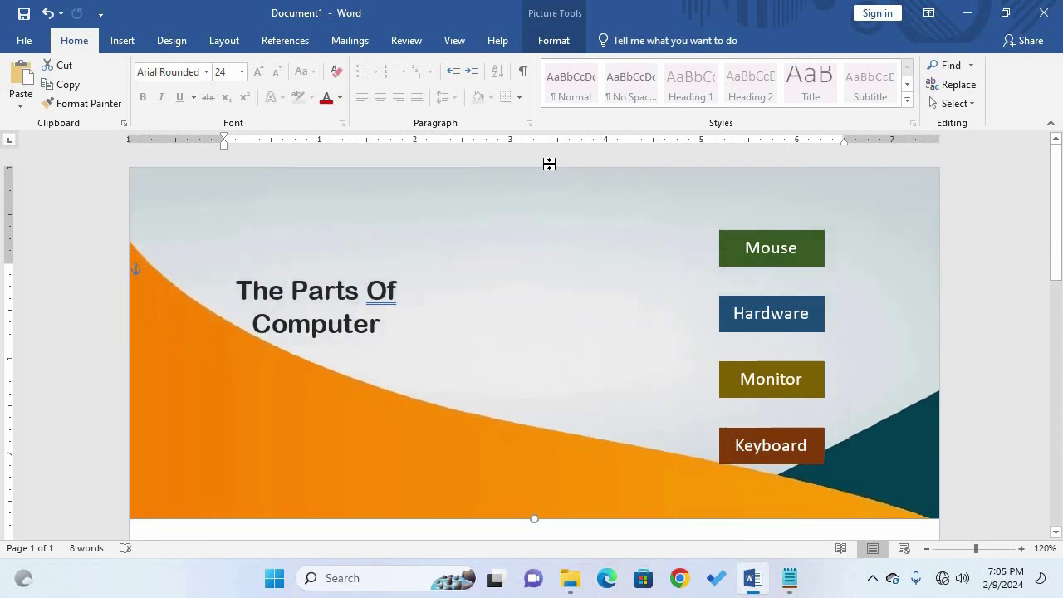
left_click_drag(544, 291, 546, 313)
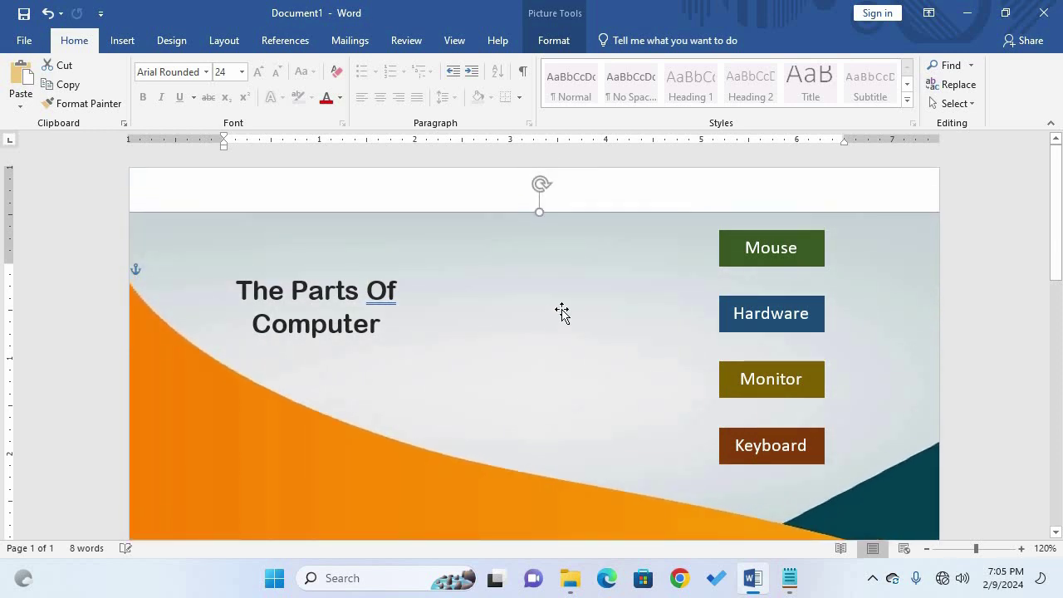